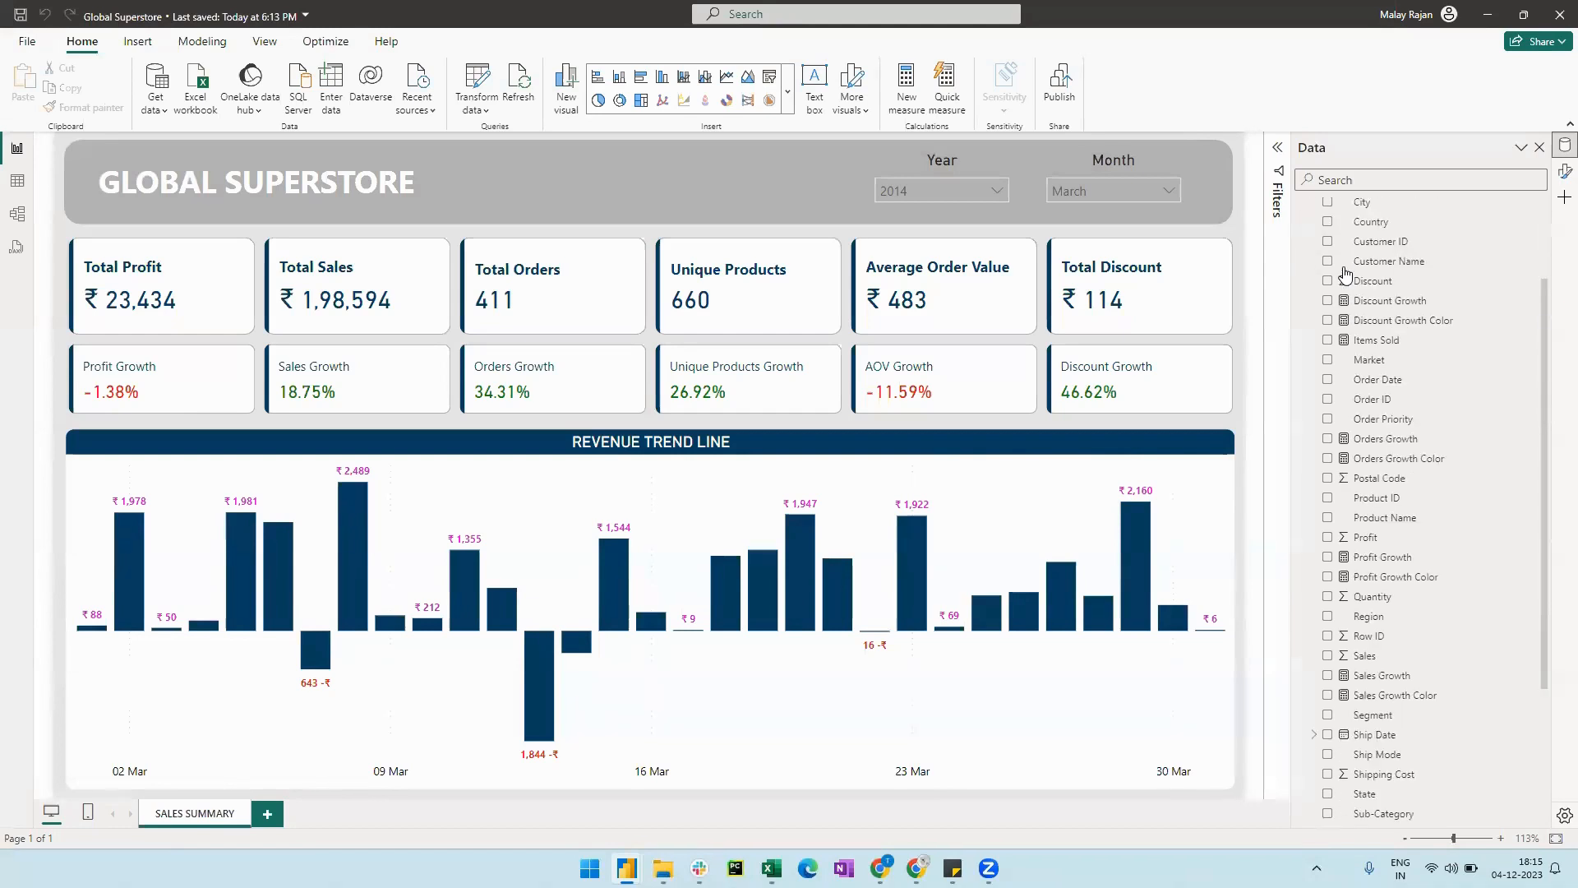
# Create an empty table named My Measures by entering data manually and load it into the model.
pyautogui.scroll(-5, 1365, 312)
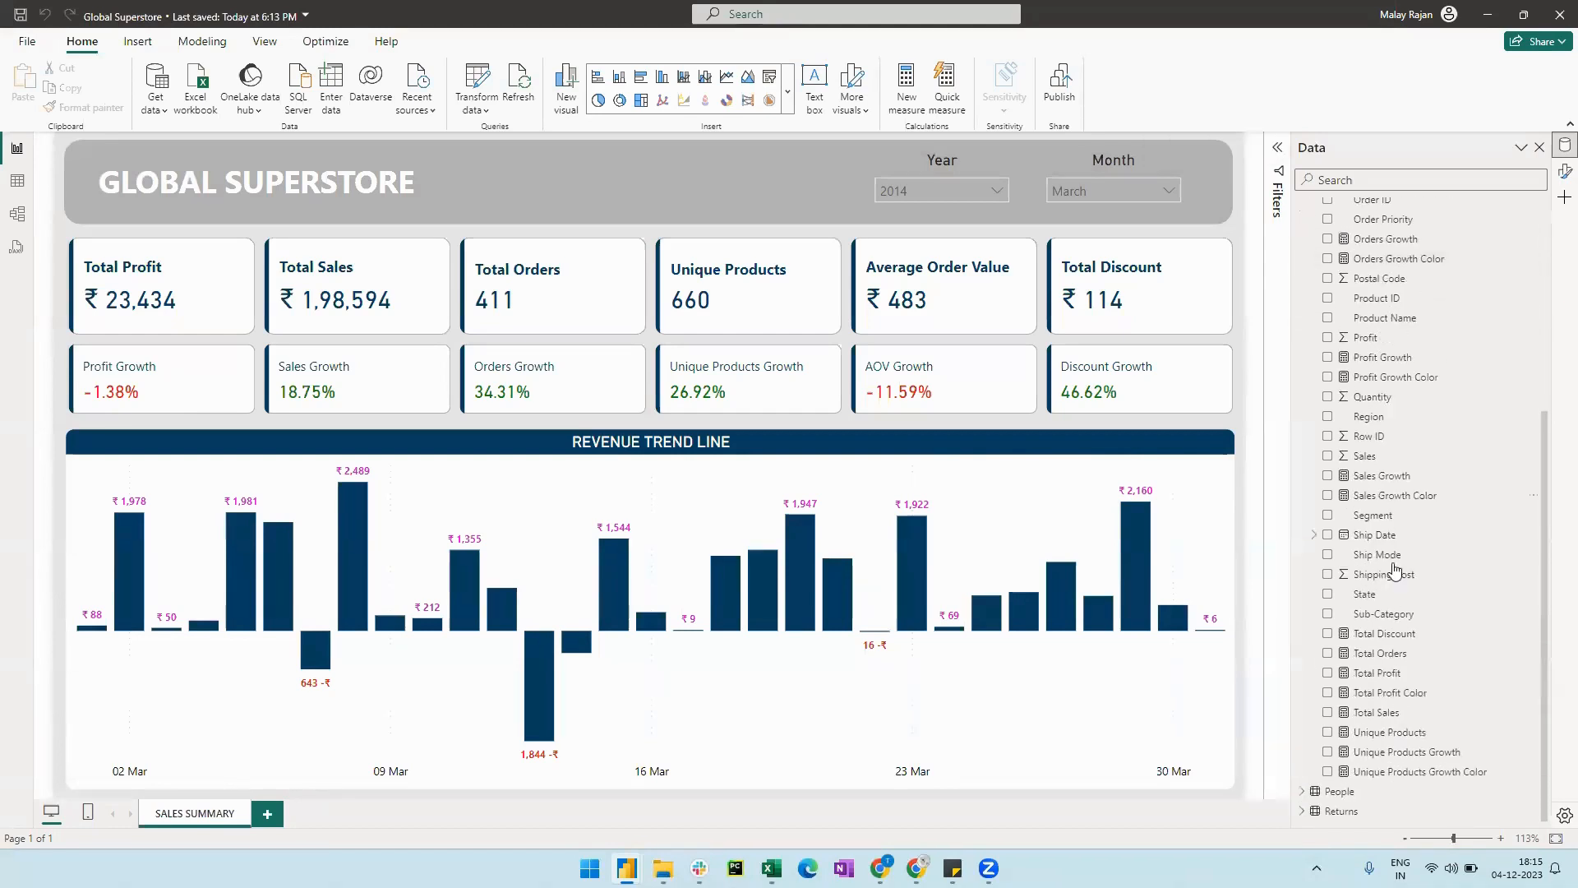
pyautogui.scroll(5, 1374, 374)
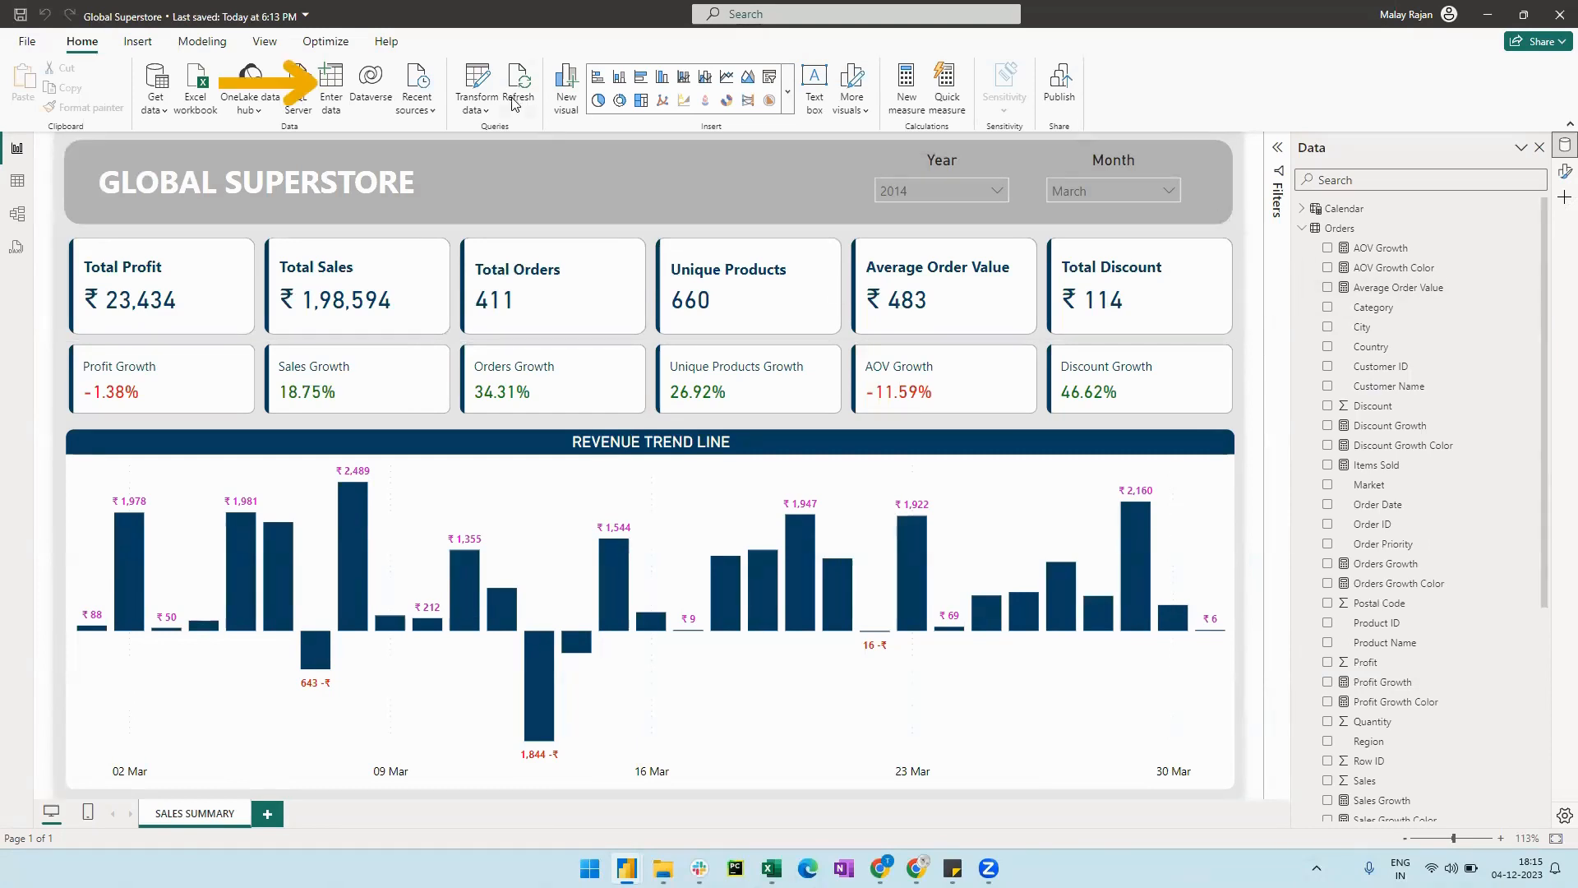
pyautogui.click(328, 90)
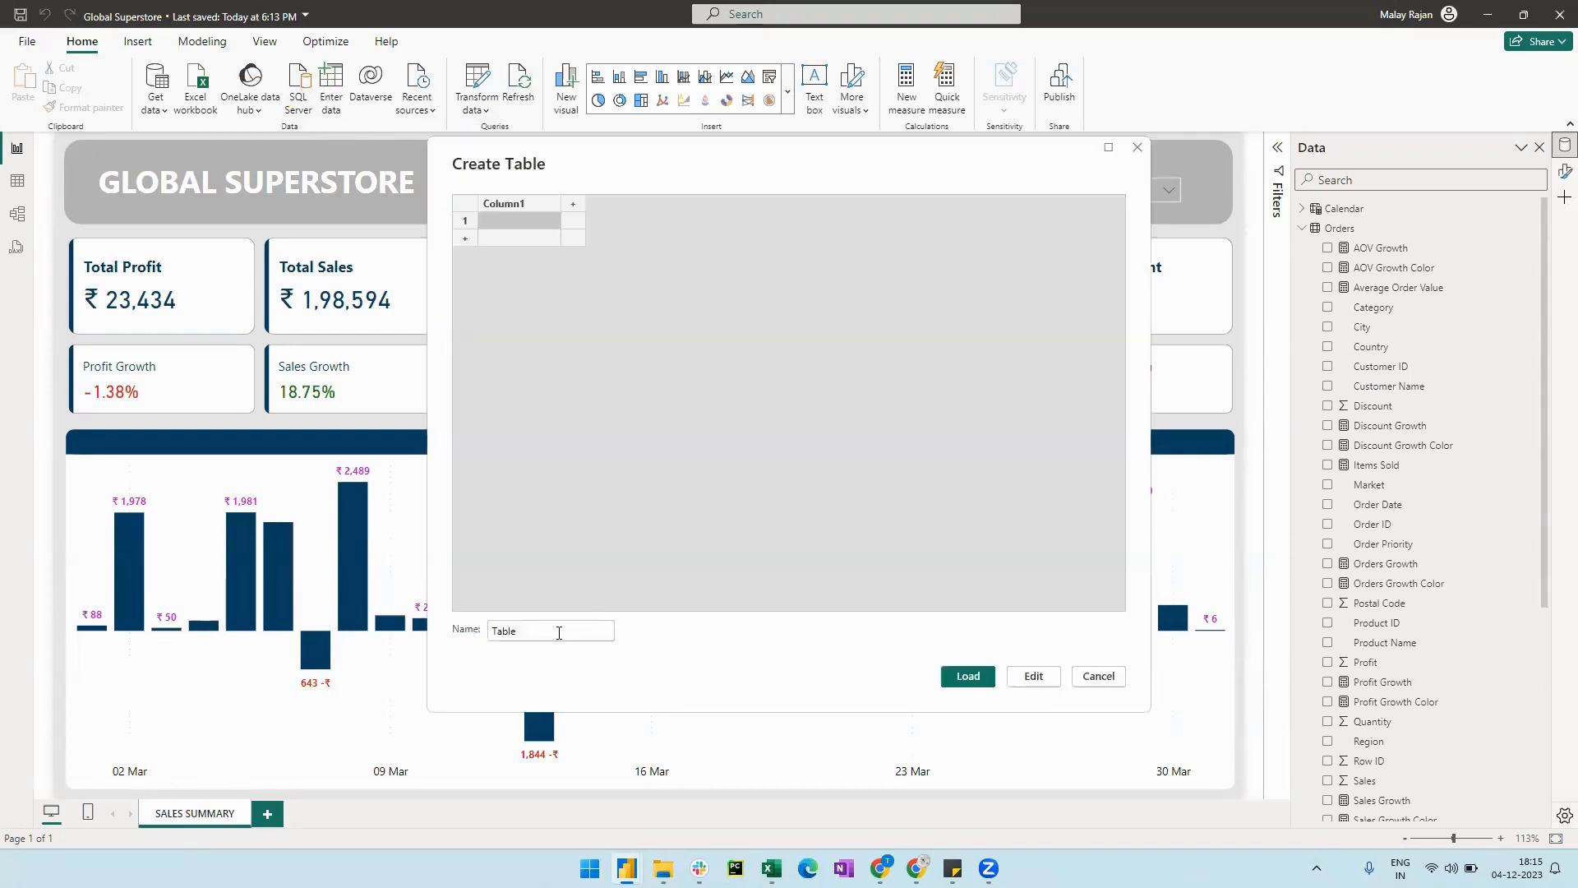
pyautogui.doubleClick(549, 630)
pyautogui.write('Tab')
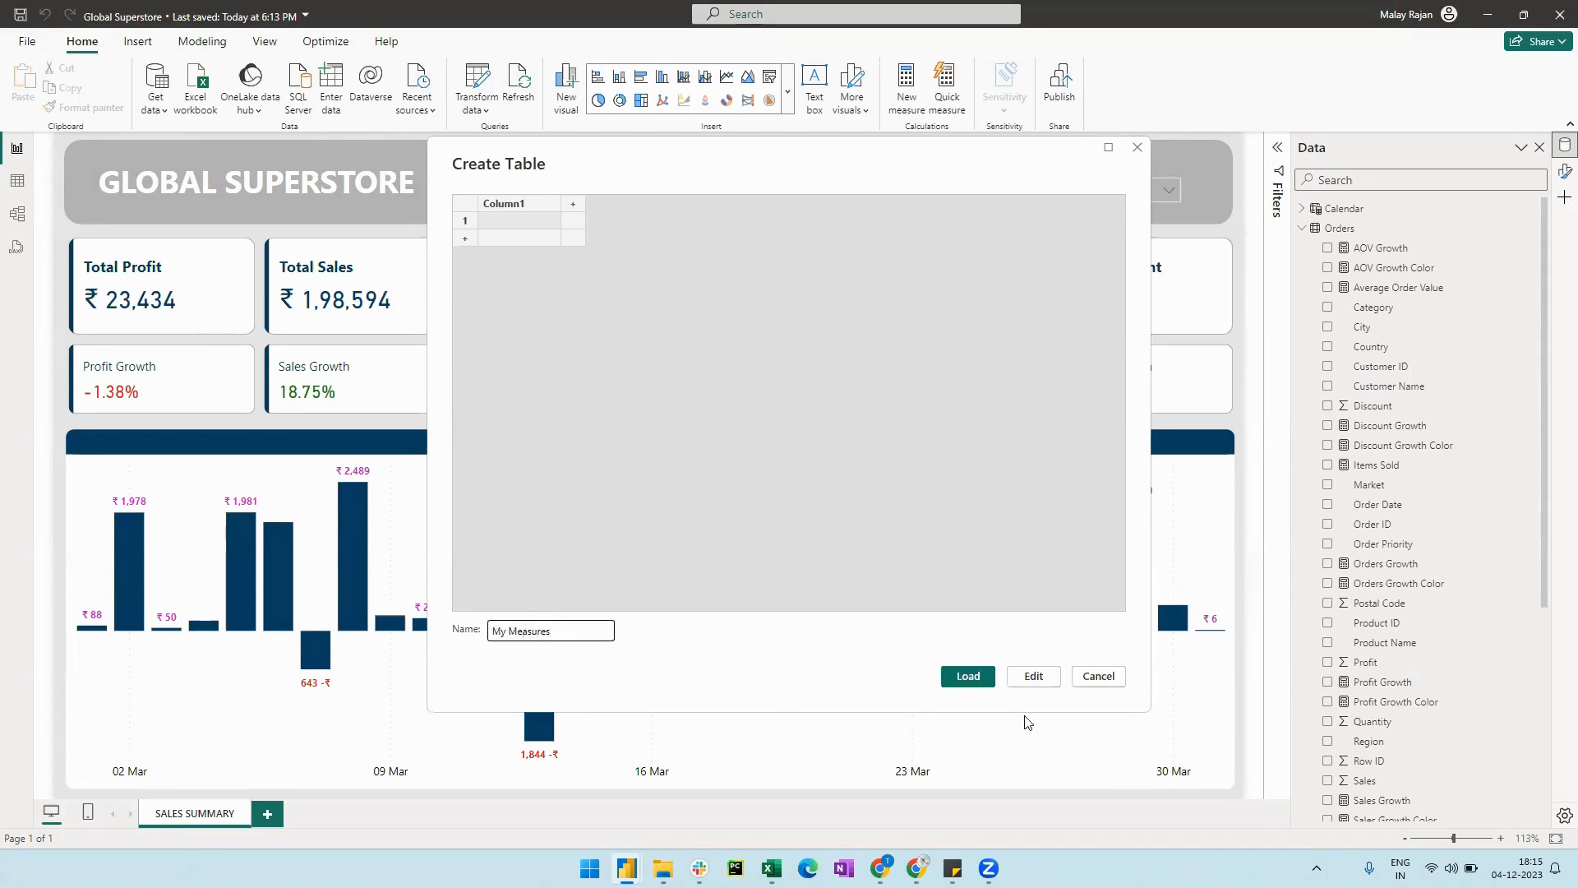
pyautogui.click(974, 684)
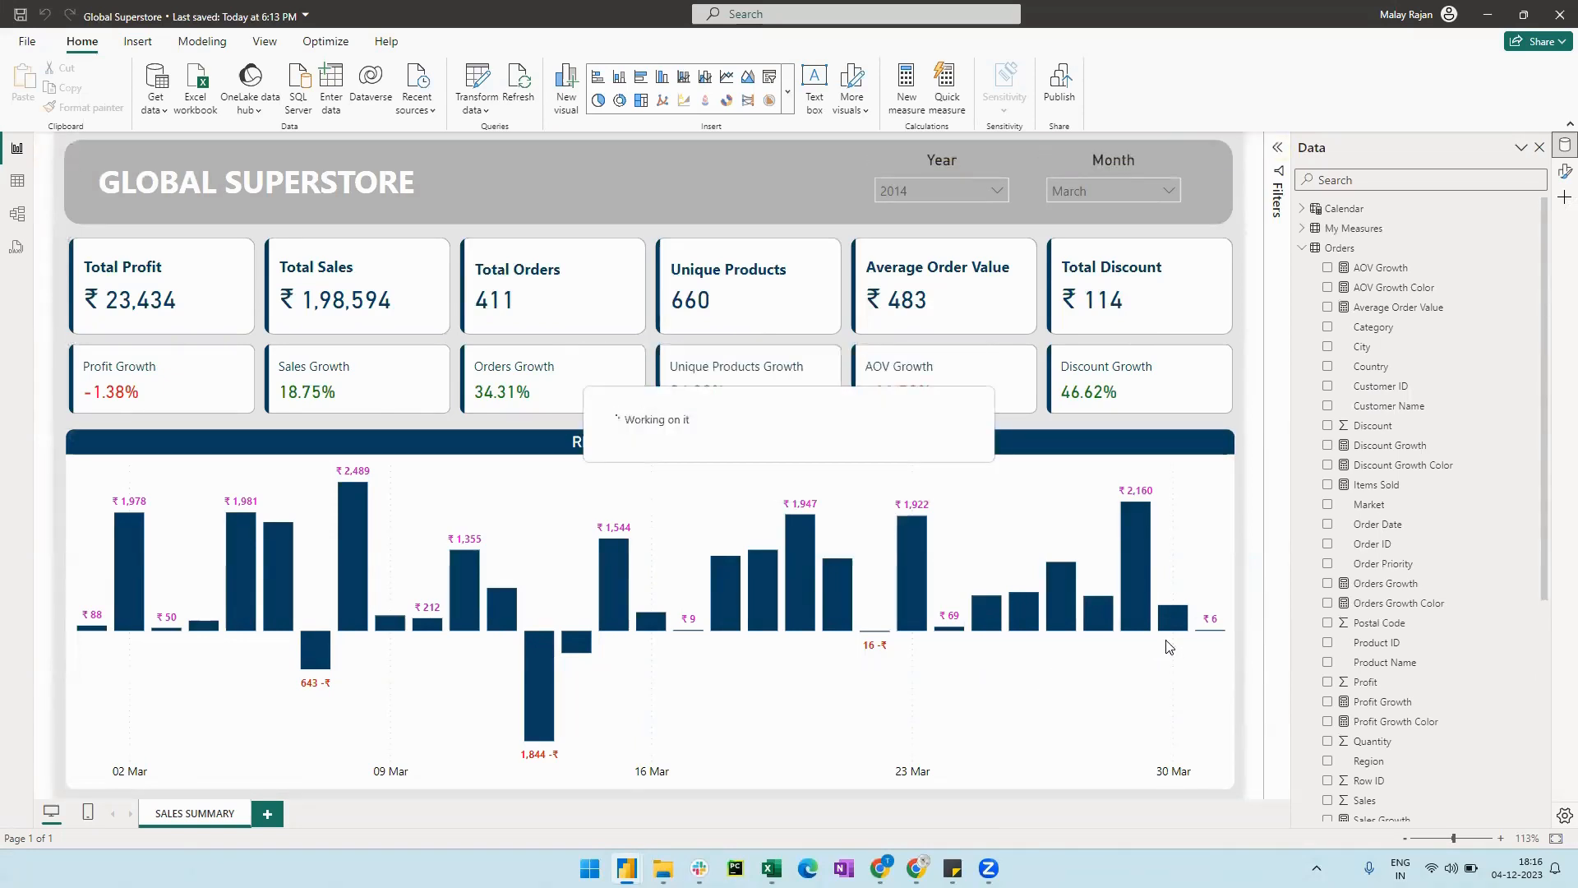
# Change the home table of the Average Order Value measure from Orders to My Measures.
pyautogui.click(1303, 230)
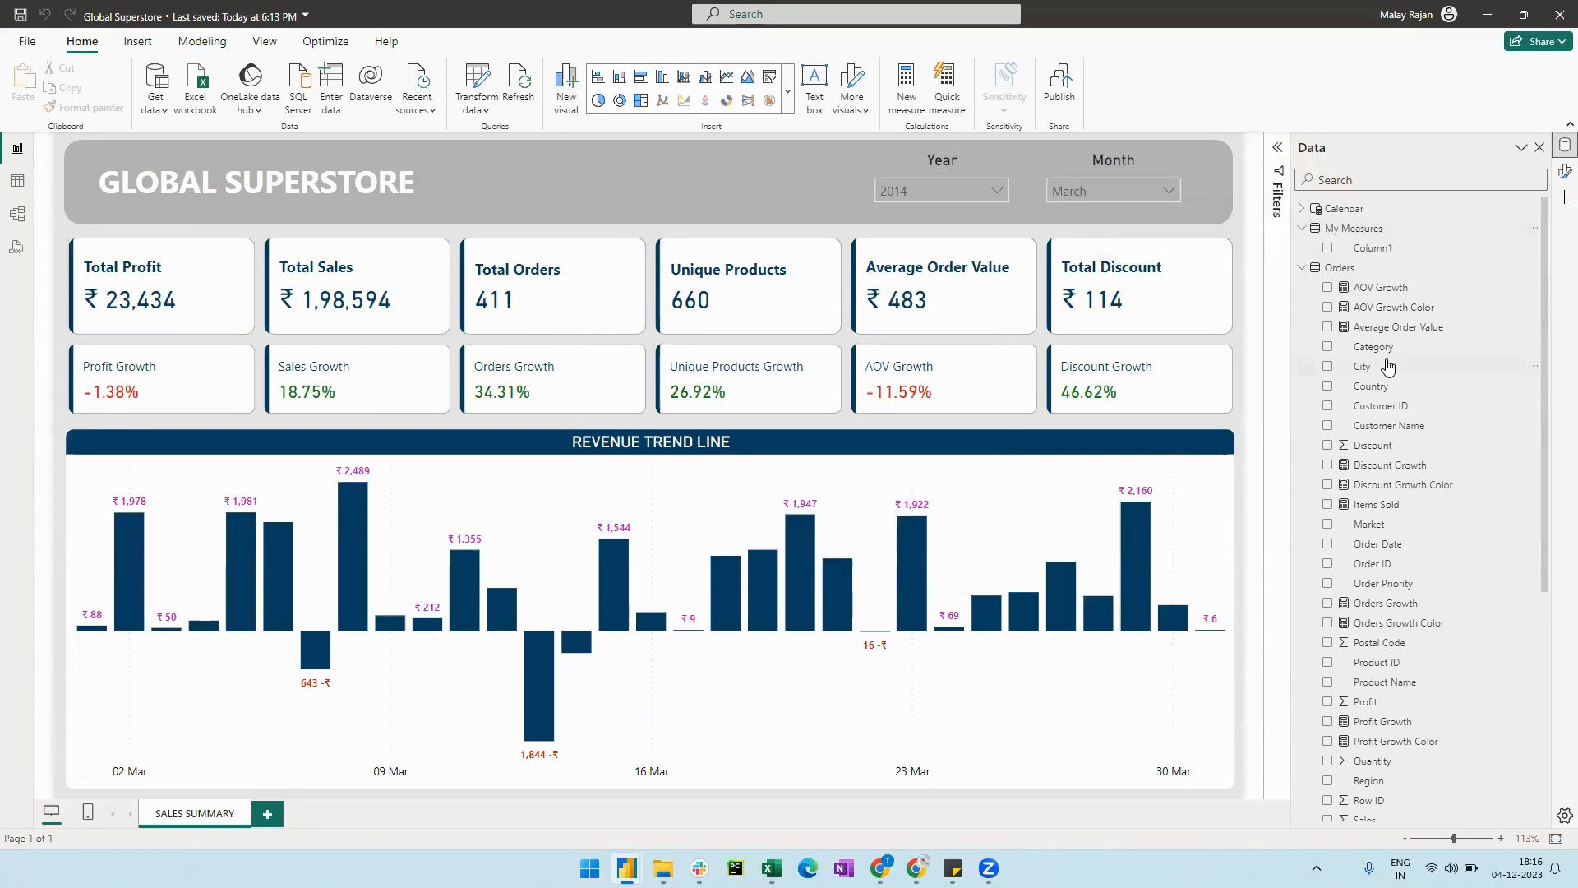
pyautogui.click(1401, 328)
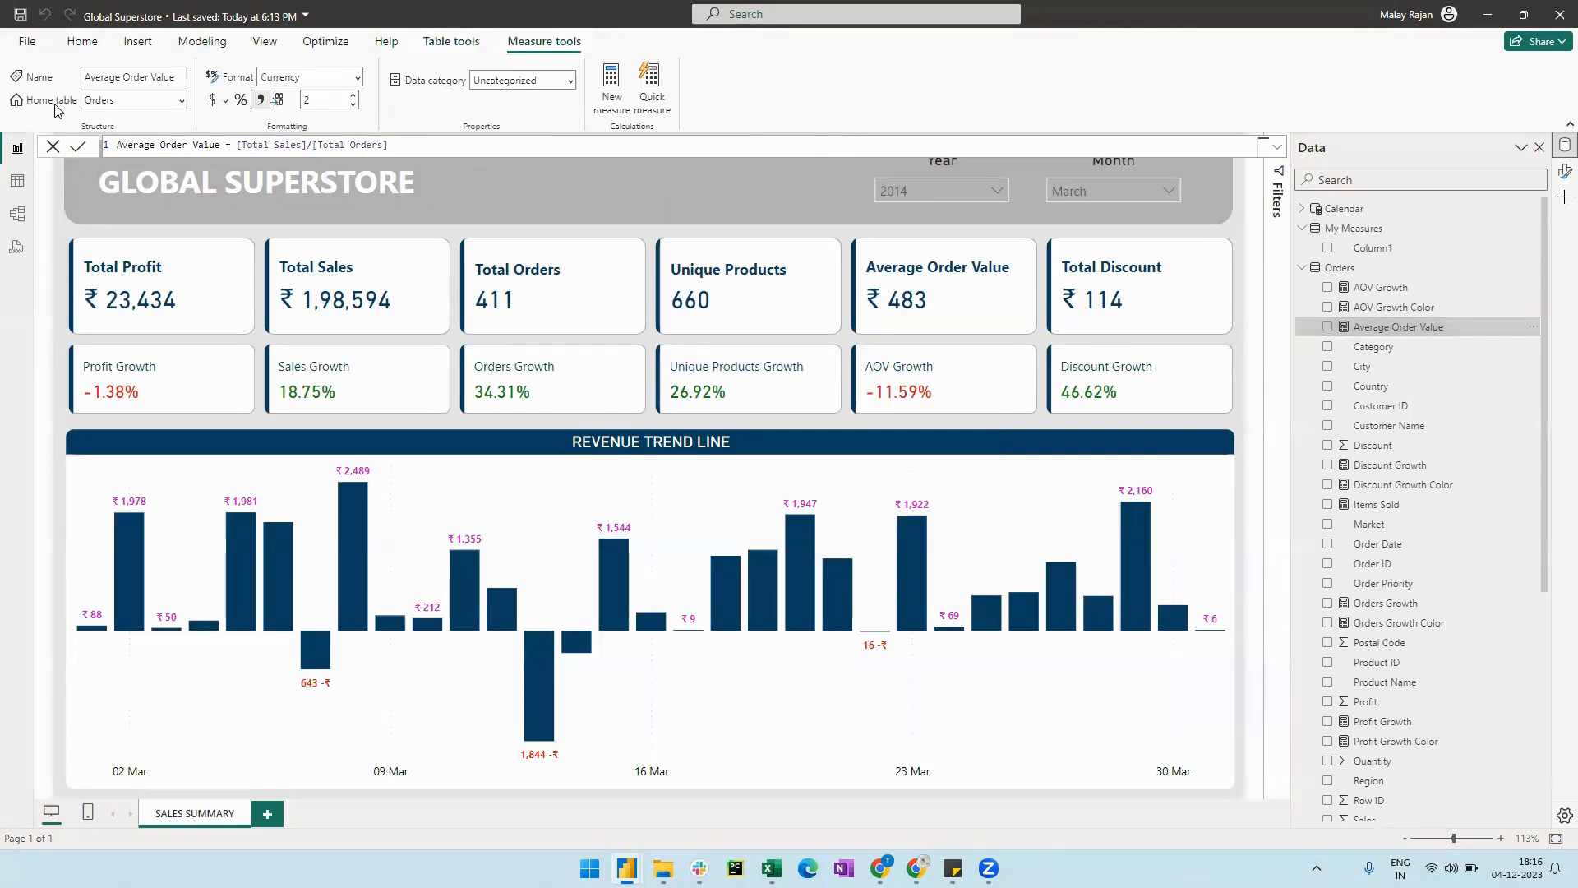
pyautogui.click(183, 101)
pyautogui.click(145, 152)
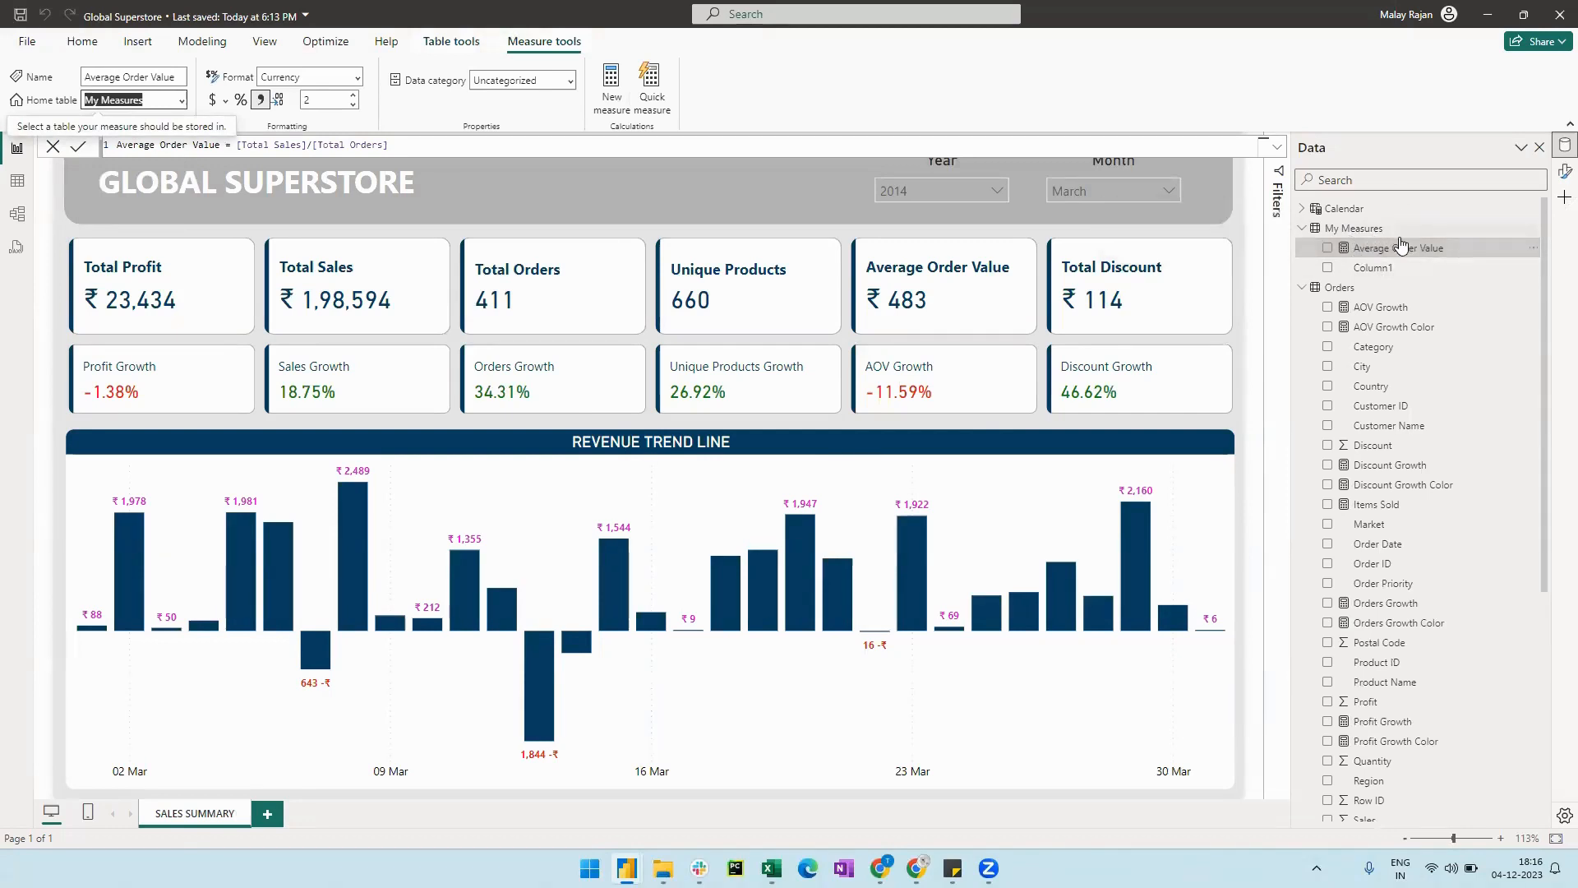
# Delete the placeholder column Column1 of the My Measures table from the model.
pyautogui.click(1530, 270)
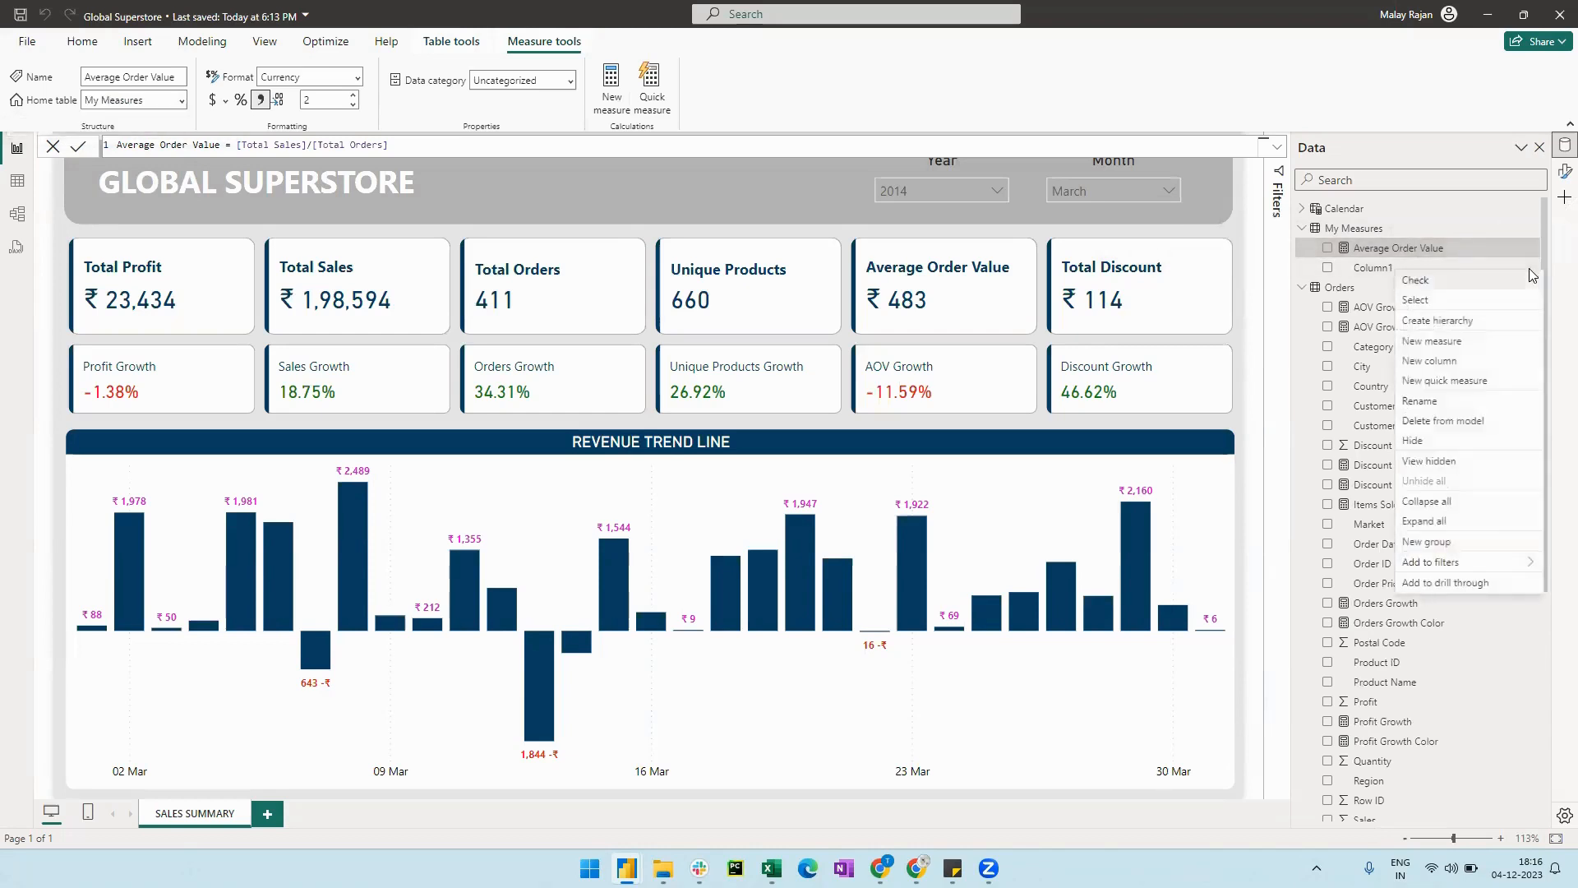
pyautogui.click(1470, 430)
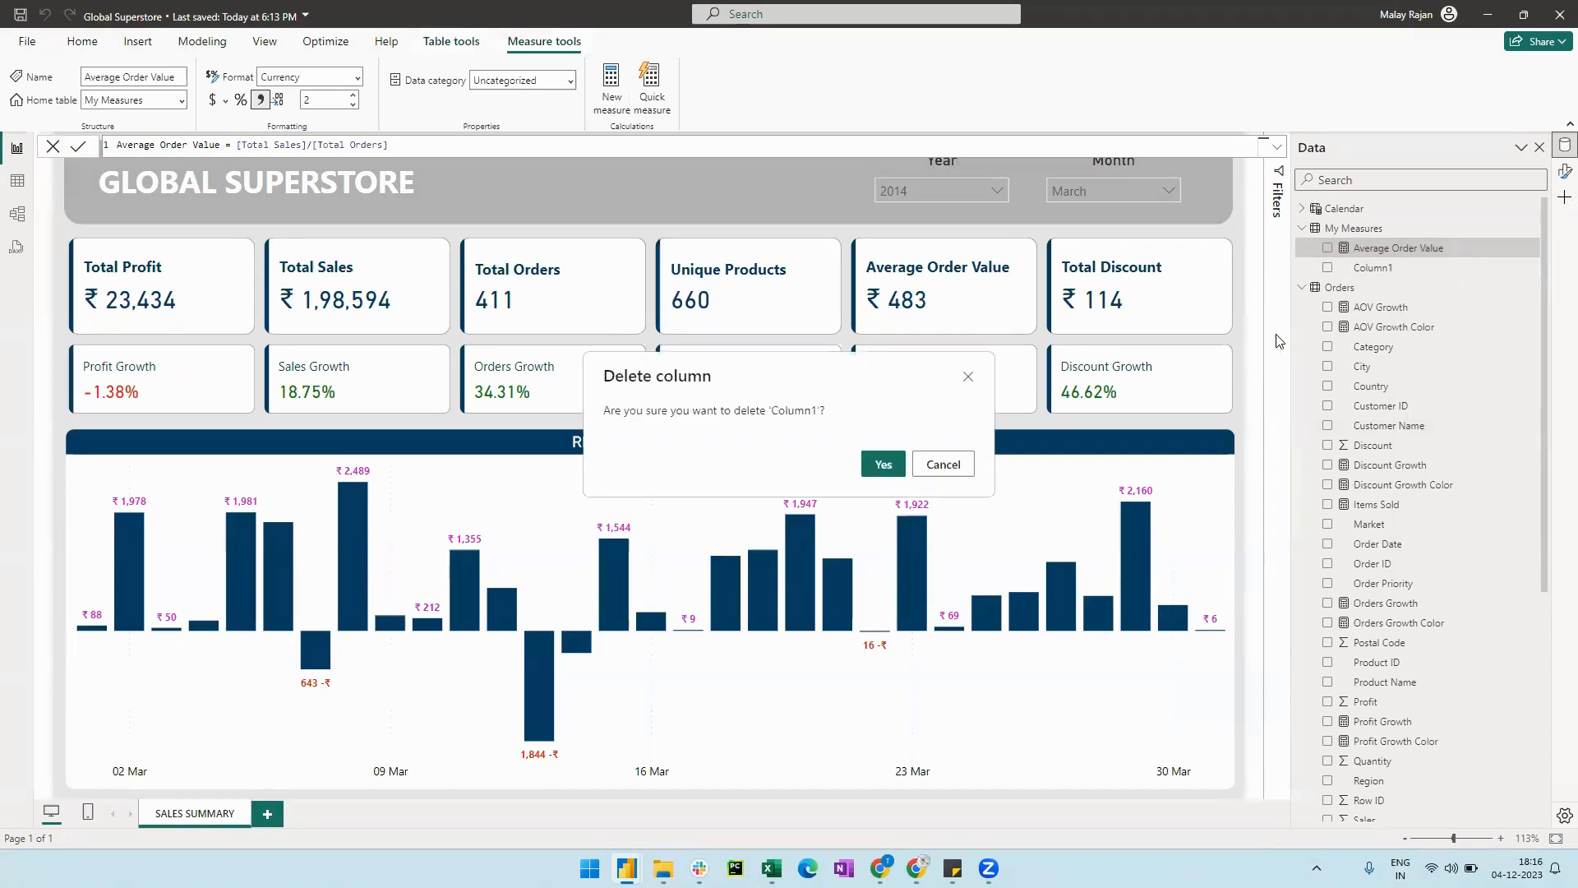
pyautogui.click(883, 465)
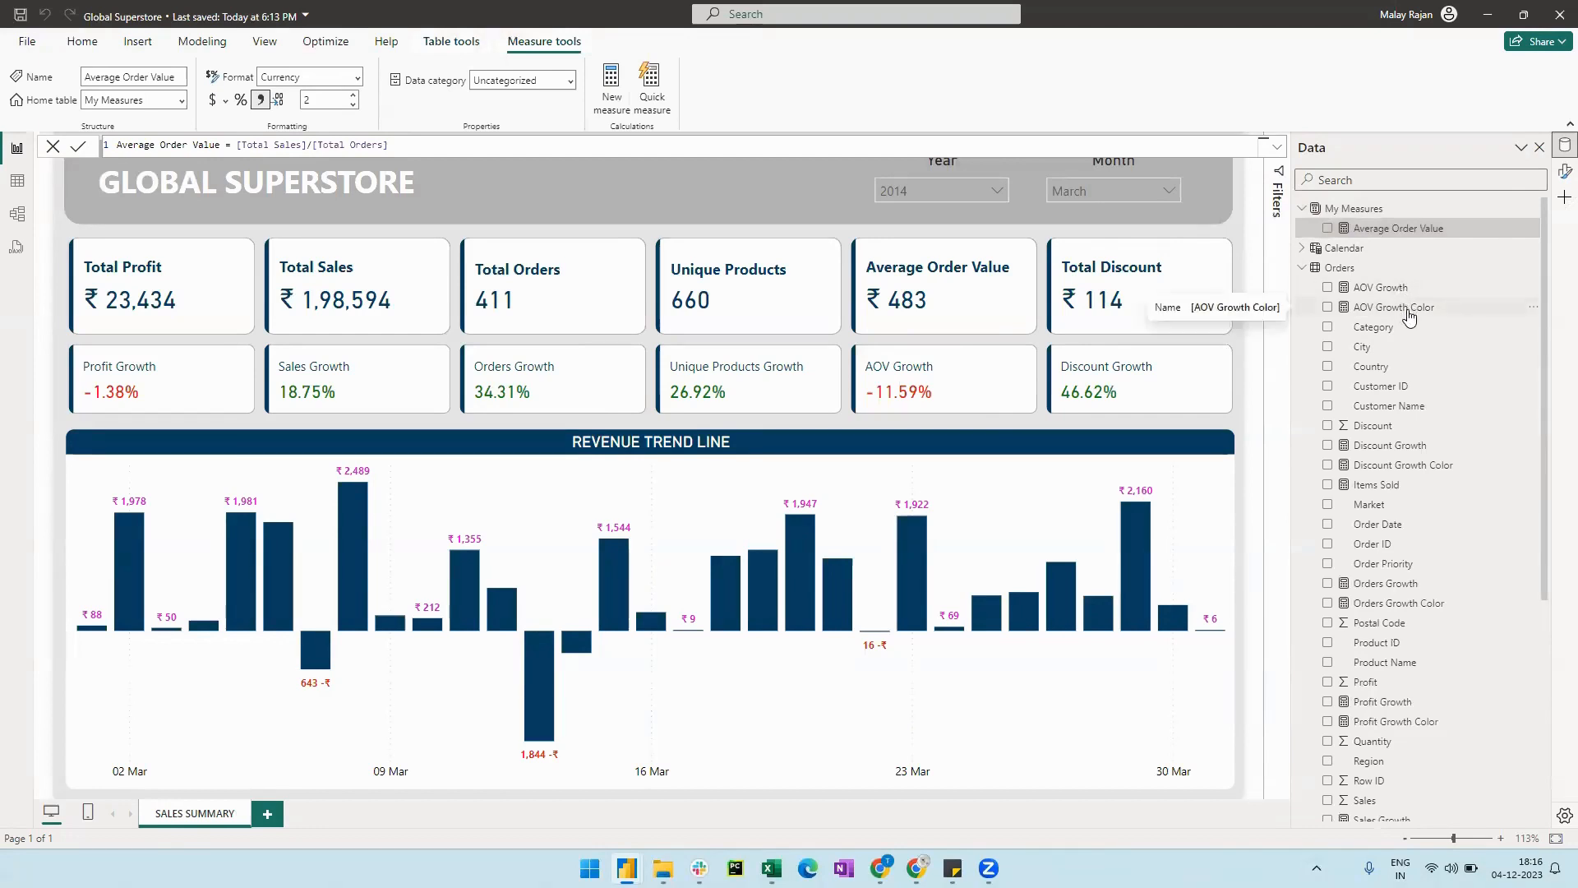
# In the model view, select all measures of the Orders table together and set their home table to My Measures.
pyautogui.click(25, 221)
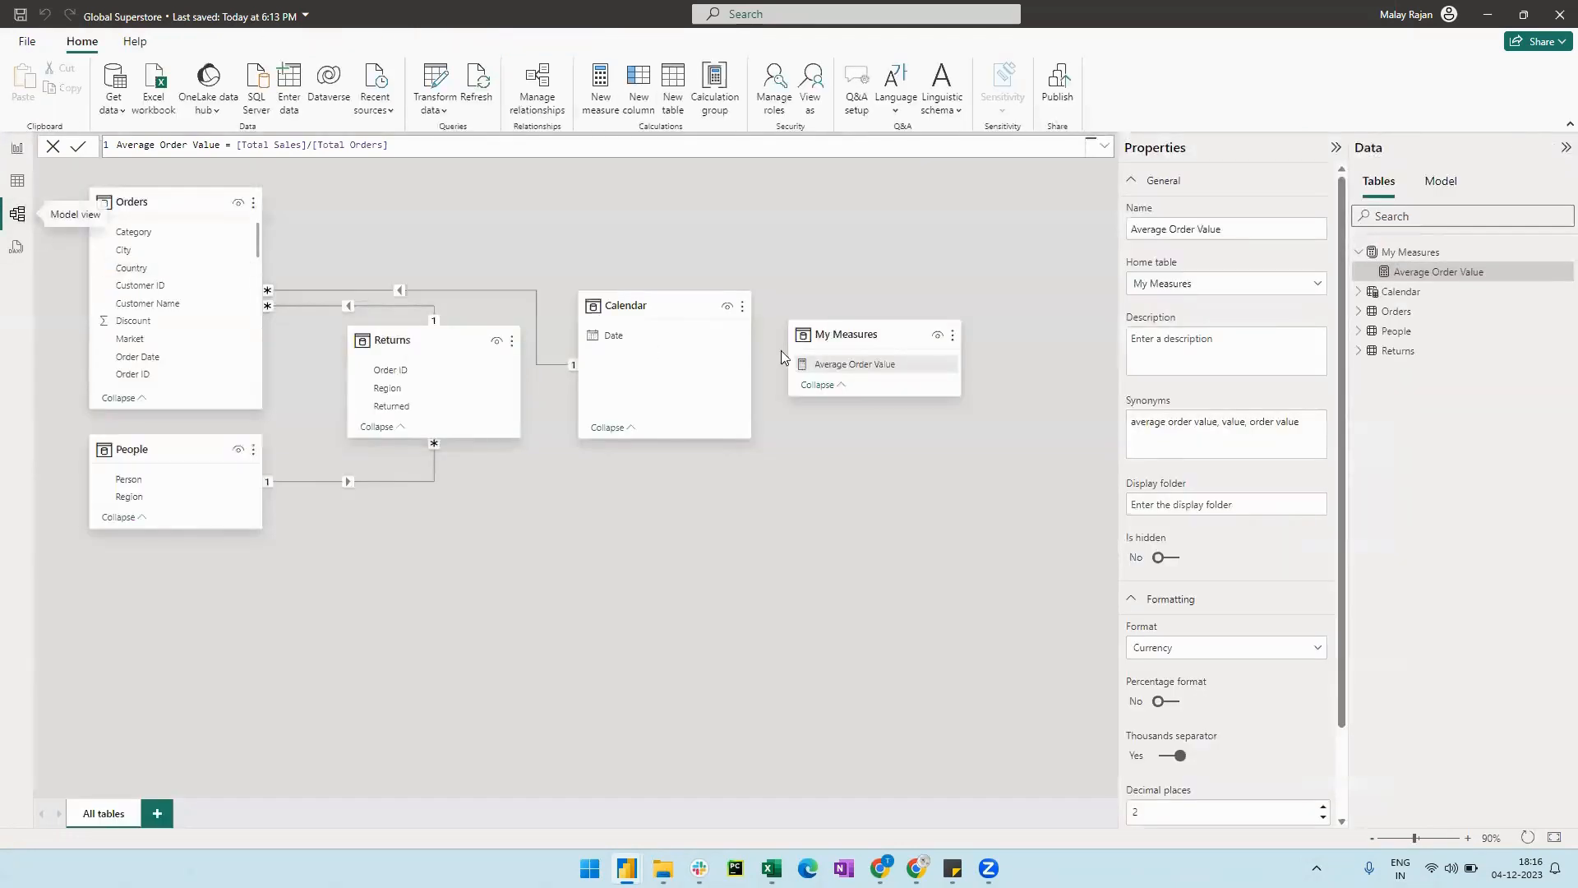
pyautogui.click(1359, 313)
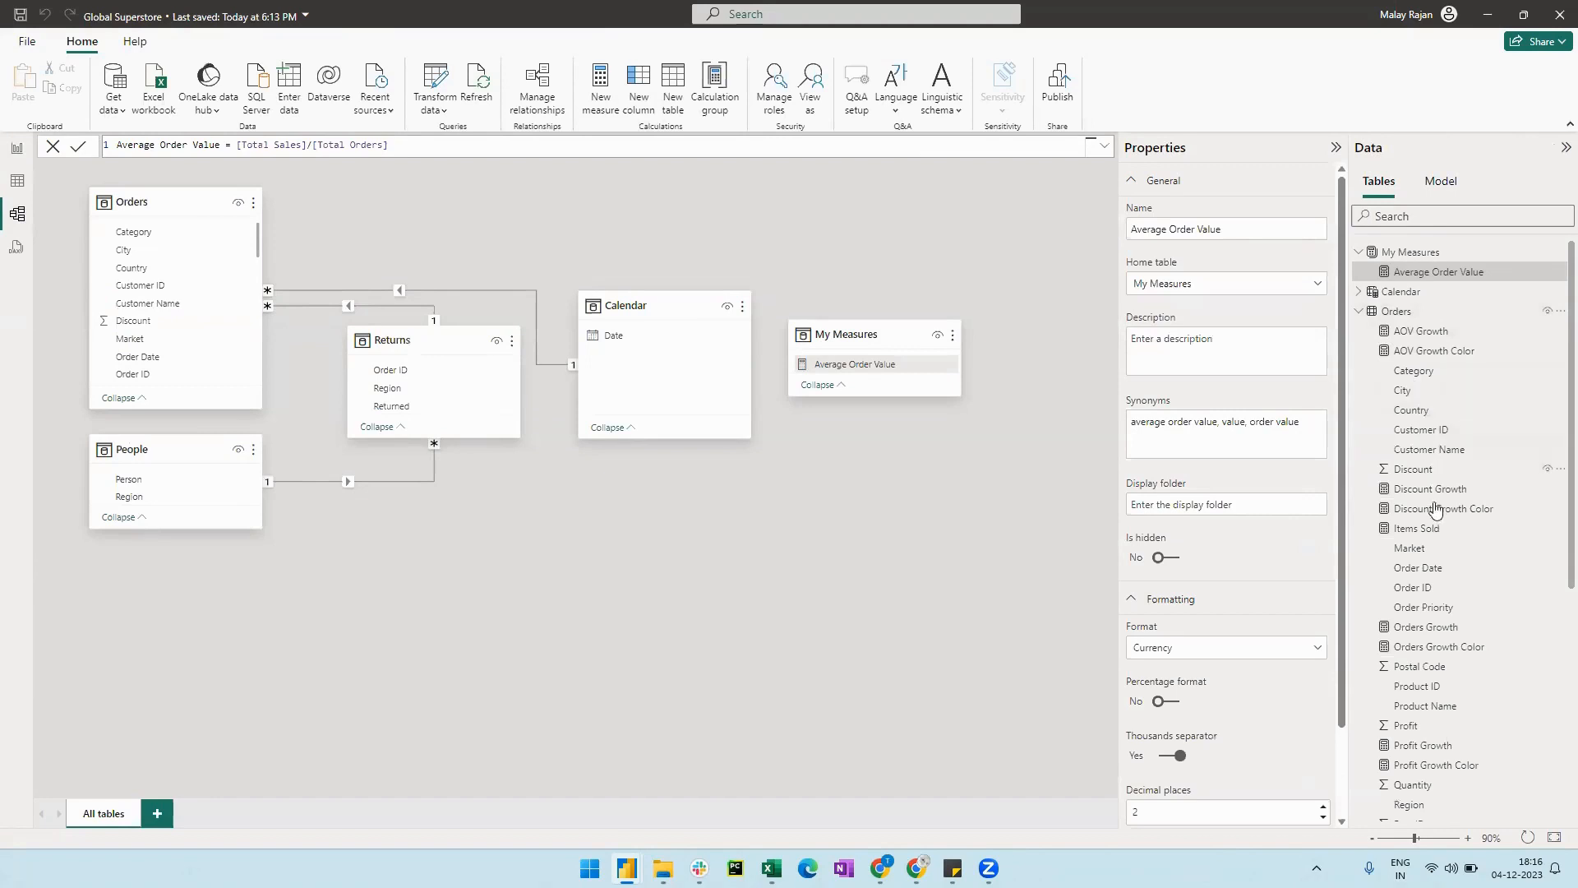
pyautogui.click(1556, 313)
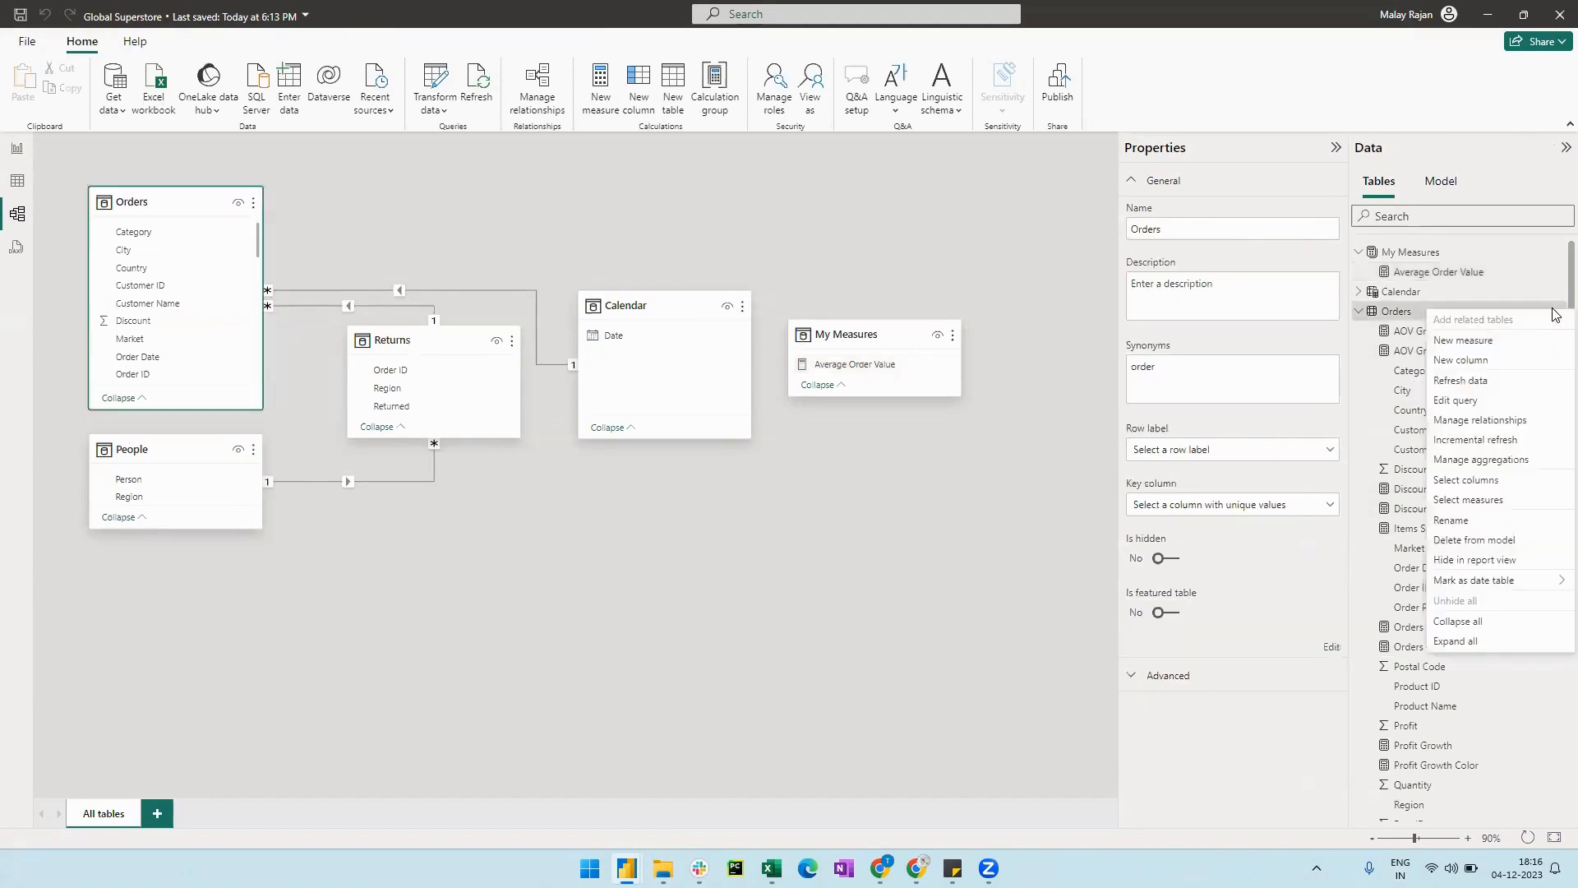
pyautogui.click(1496, 500)
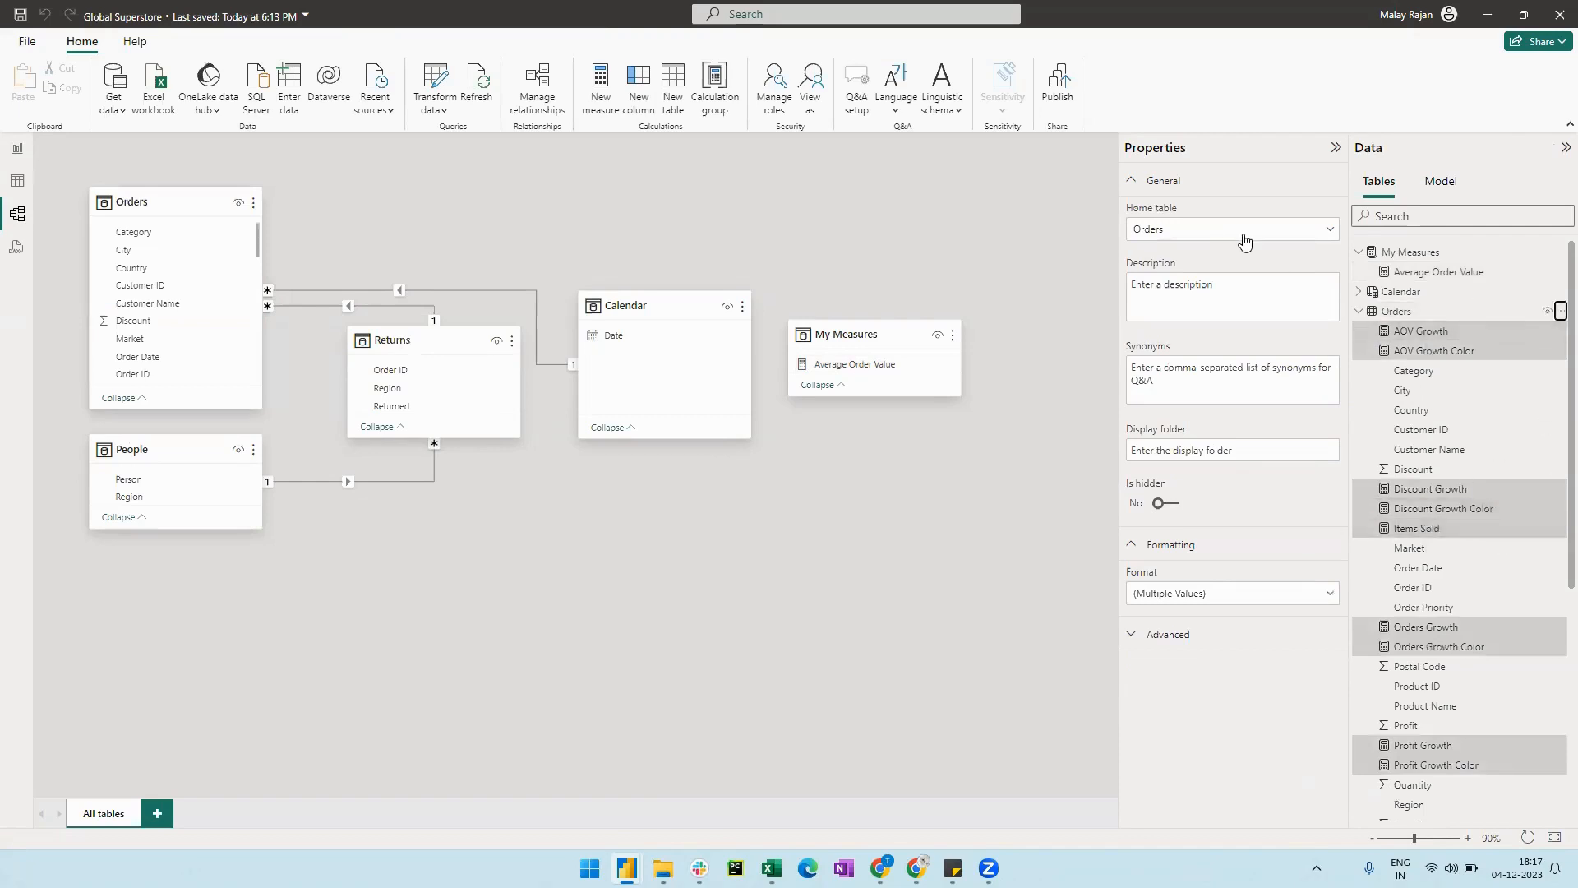
pyautogui.click(1244, 239)
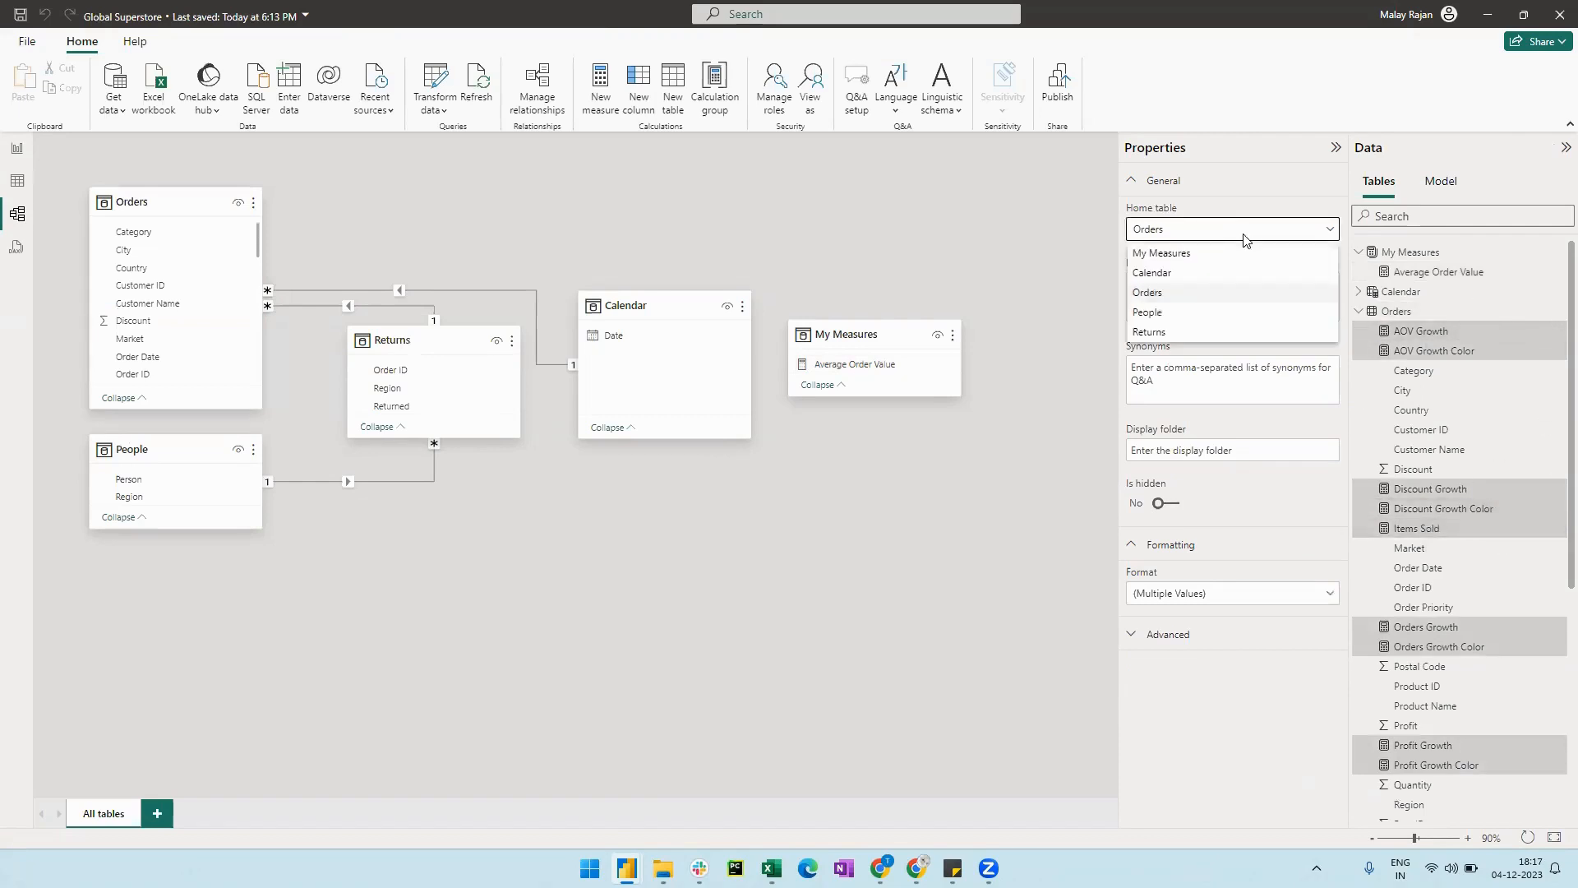
pyautogui.click(1225, 255)
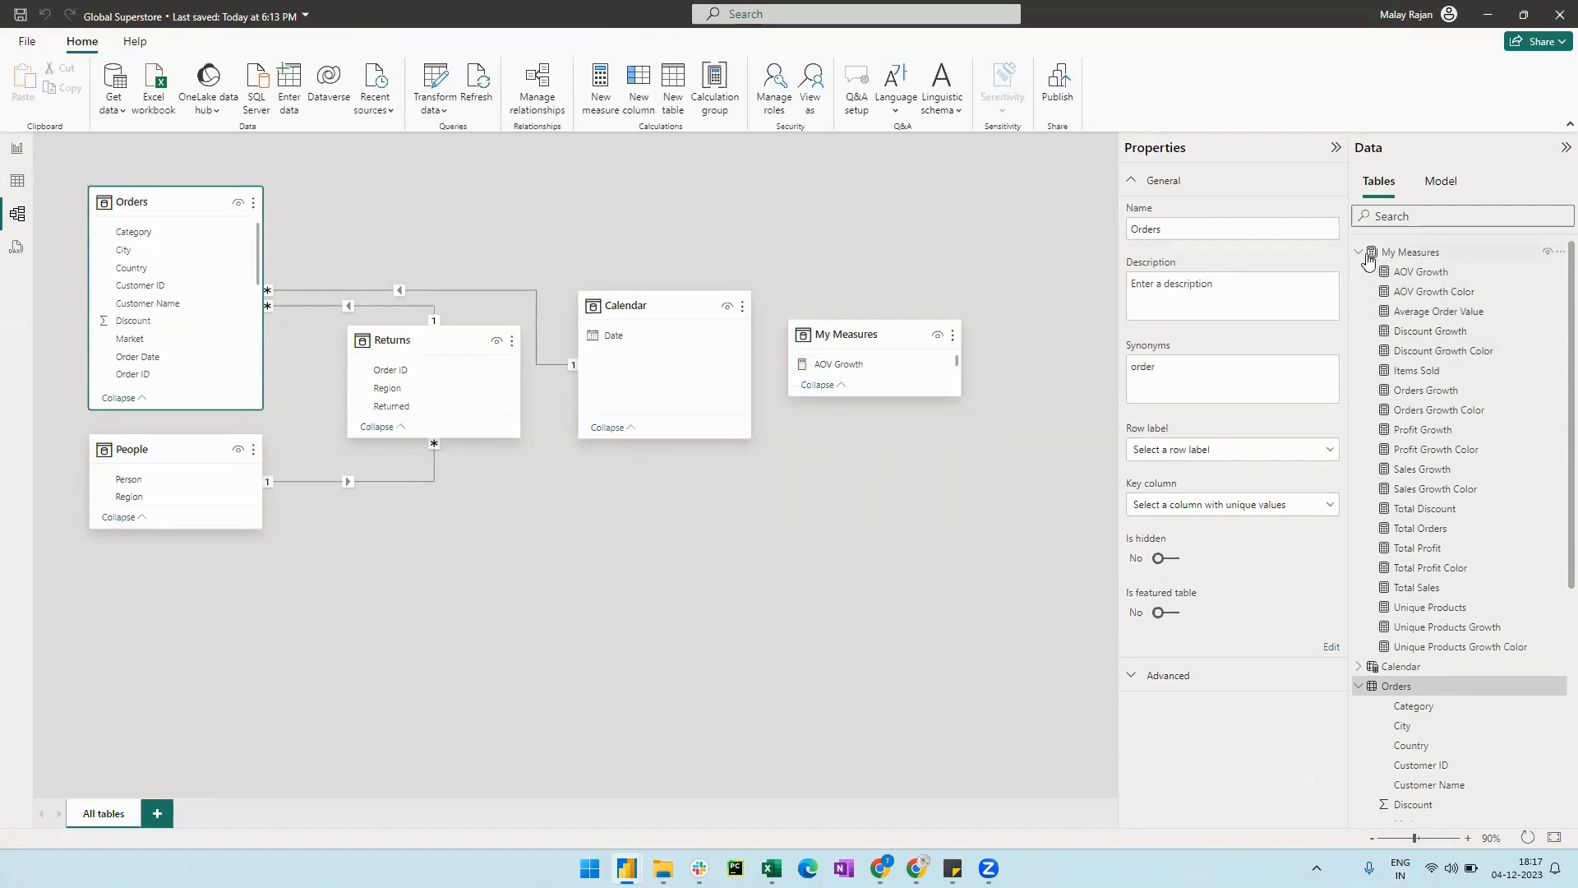
pyautogui.click(1359, 686)
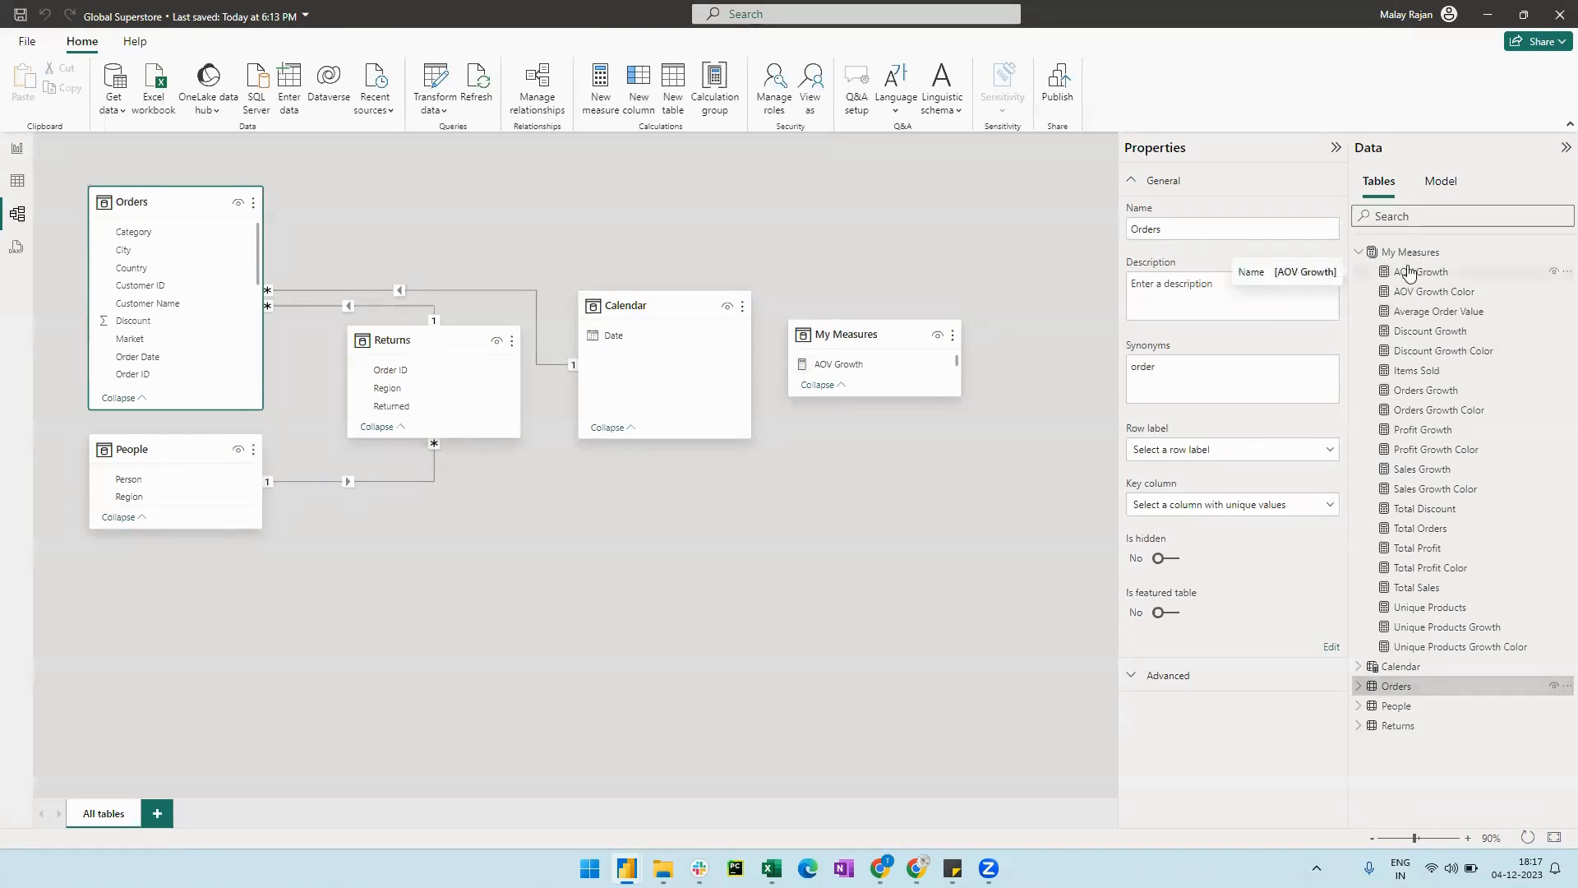
# Group Average Order Value, Items Sold, Total Discount, Total Orders, Total Profit, Total Sales and Unique Products in a display folder named KPI.
pyautogui.click(1482, 311)
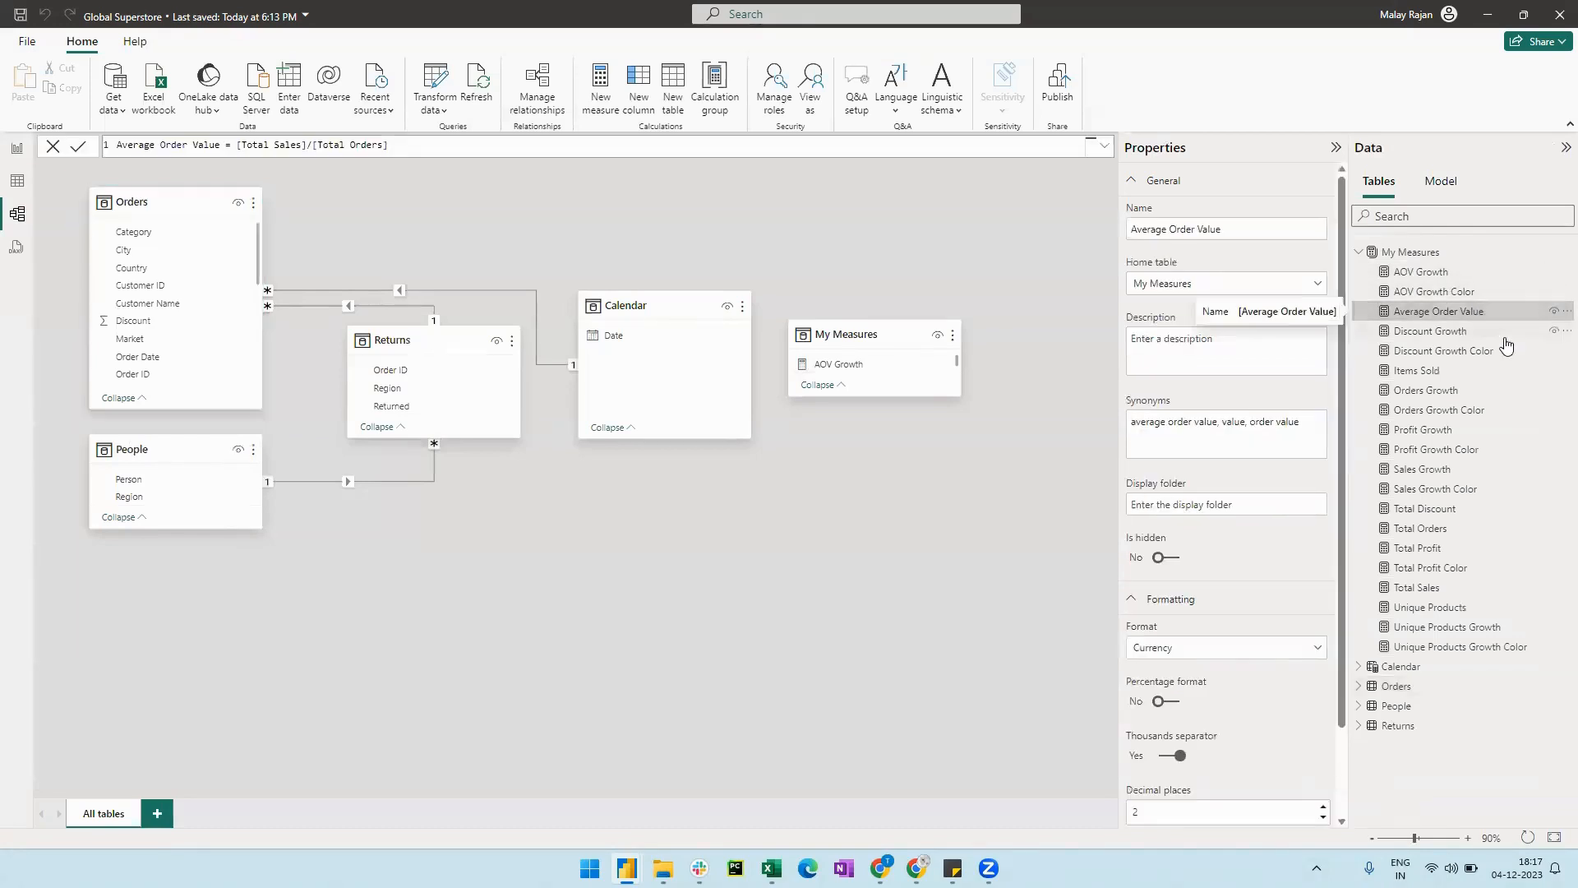
pyautogui.keyDown('ctrl'); pyautogui.click(1470, 372); pyautogui.keyUp('ctrl')
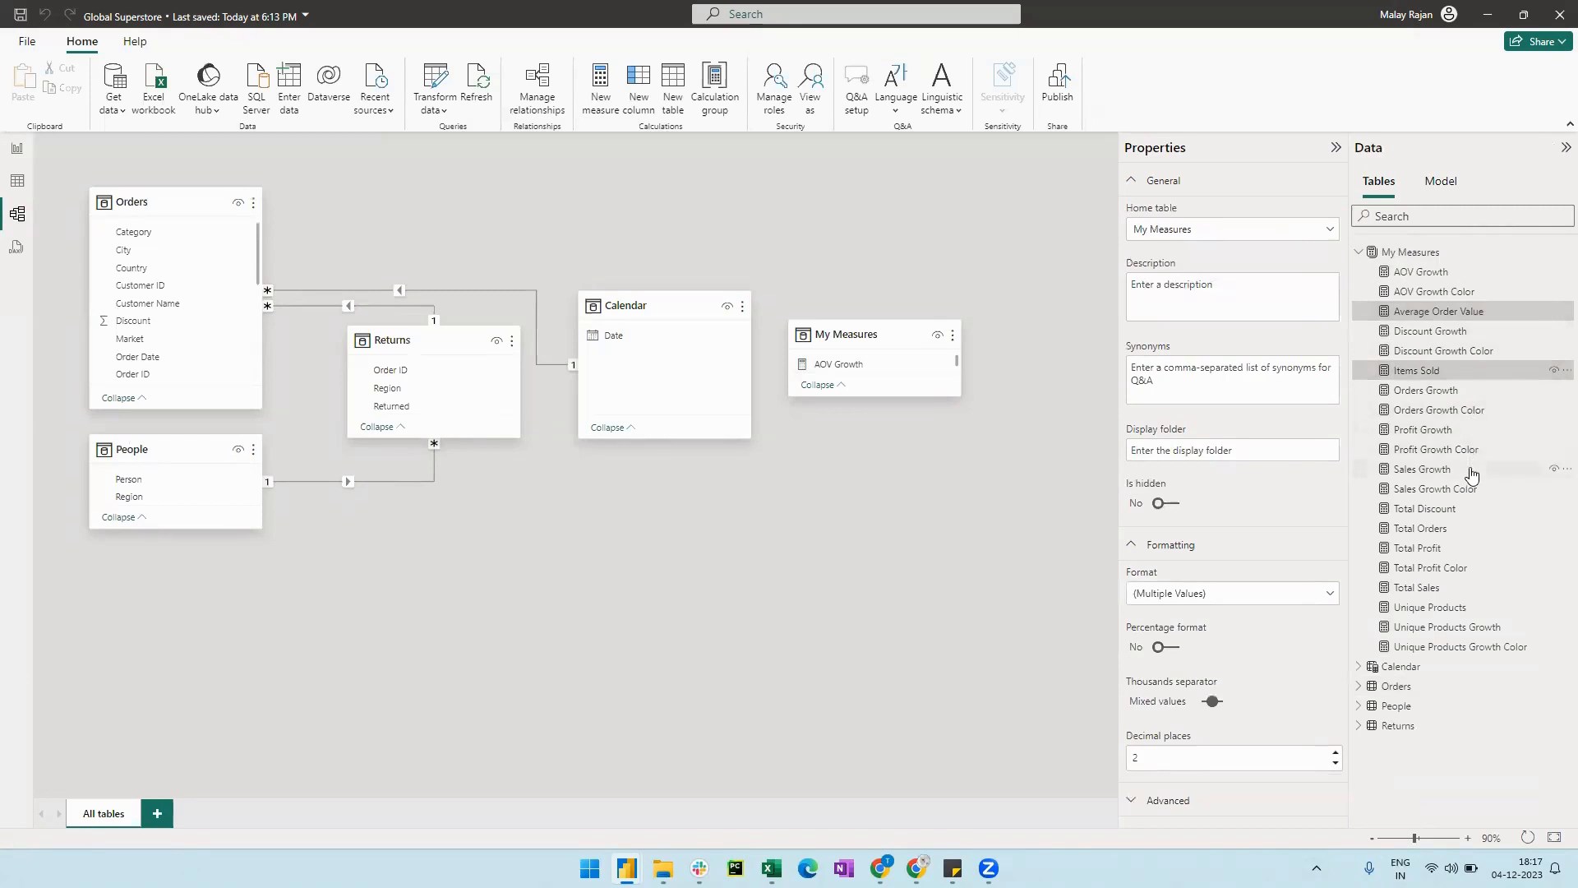
pyautogui.keyDown('ctrl'); pyautogui.click(1449, 510); pyautogui.keyUp('ctrl')
pyautogui.keyDown('ctrl'); pyautogui.click(1454, 529); pyautogui.keyUp('ctrl')
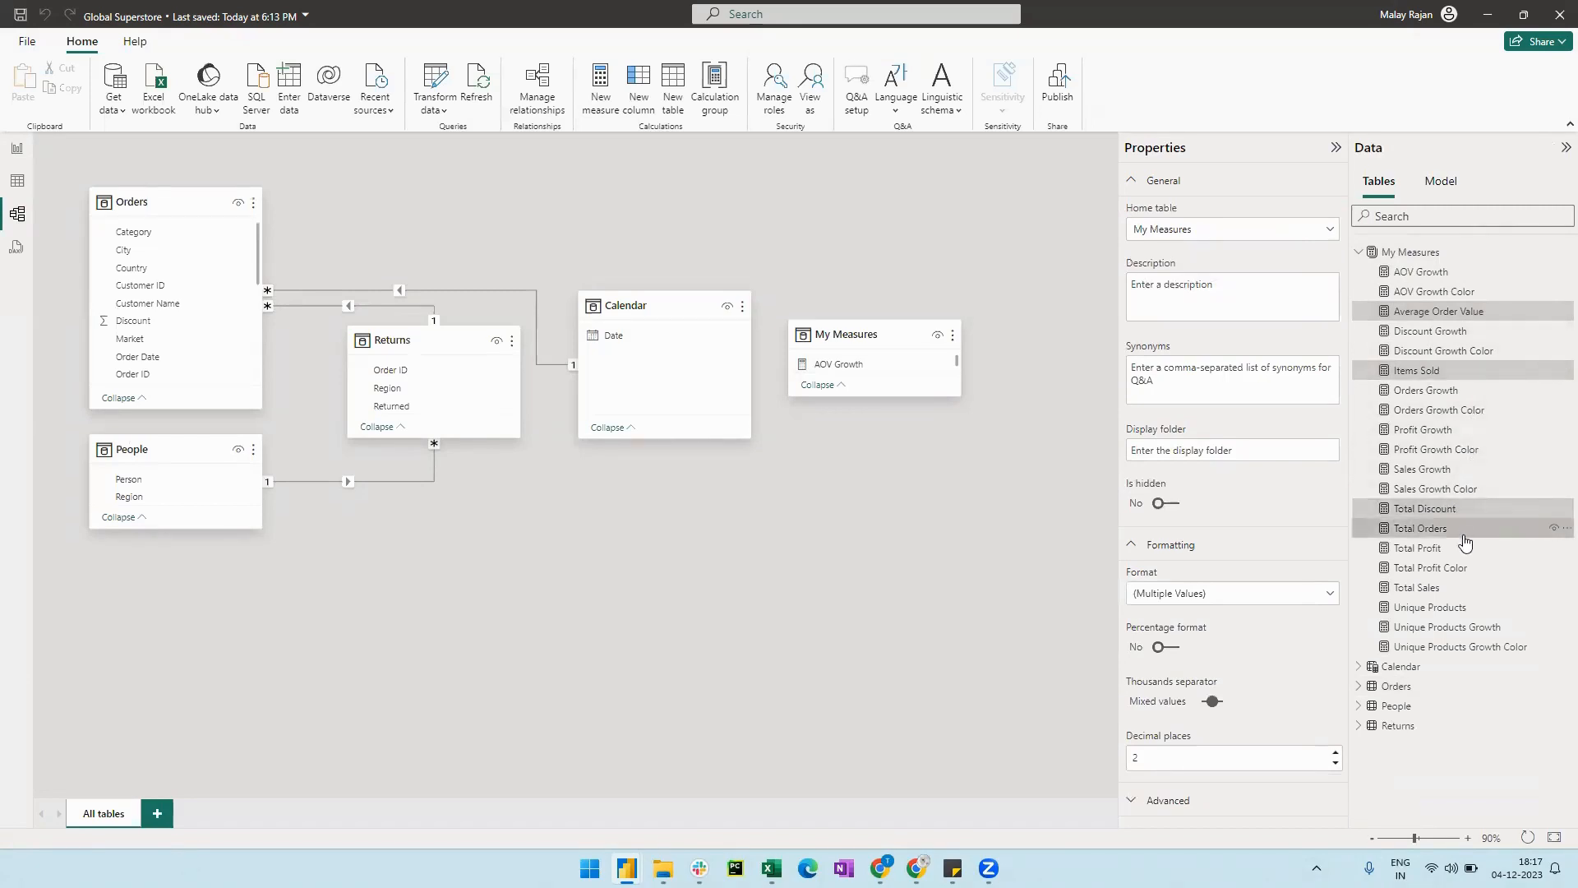
pyautogui.keyDown('ctrl'); pyautogui.click(1456, 549); pyautogui.keyUp('ctrl')
pyautogui.keyDown('ctrl'); pyautogui.click(1460, 588); pyautogui.keyUp('ctrl')
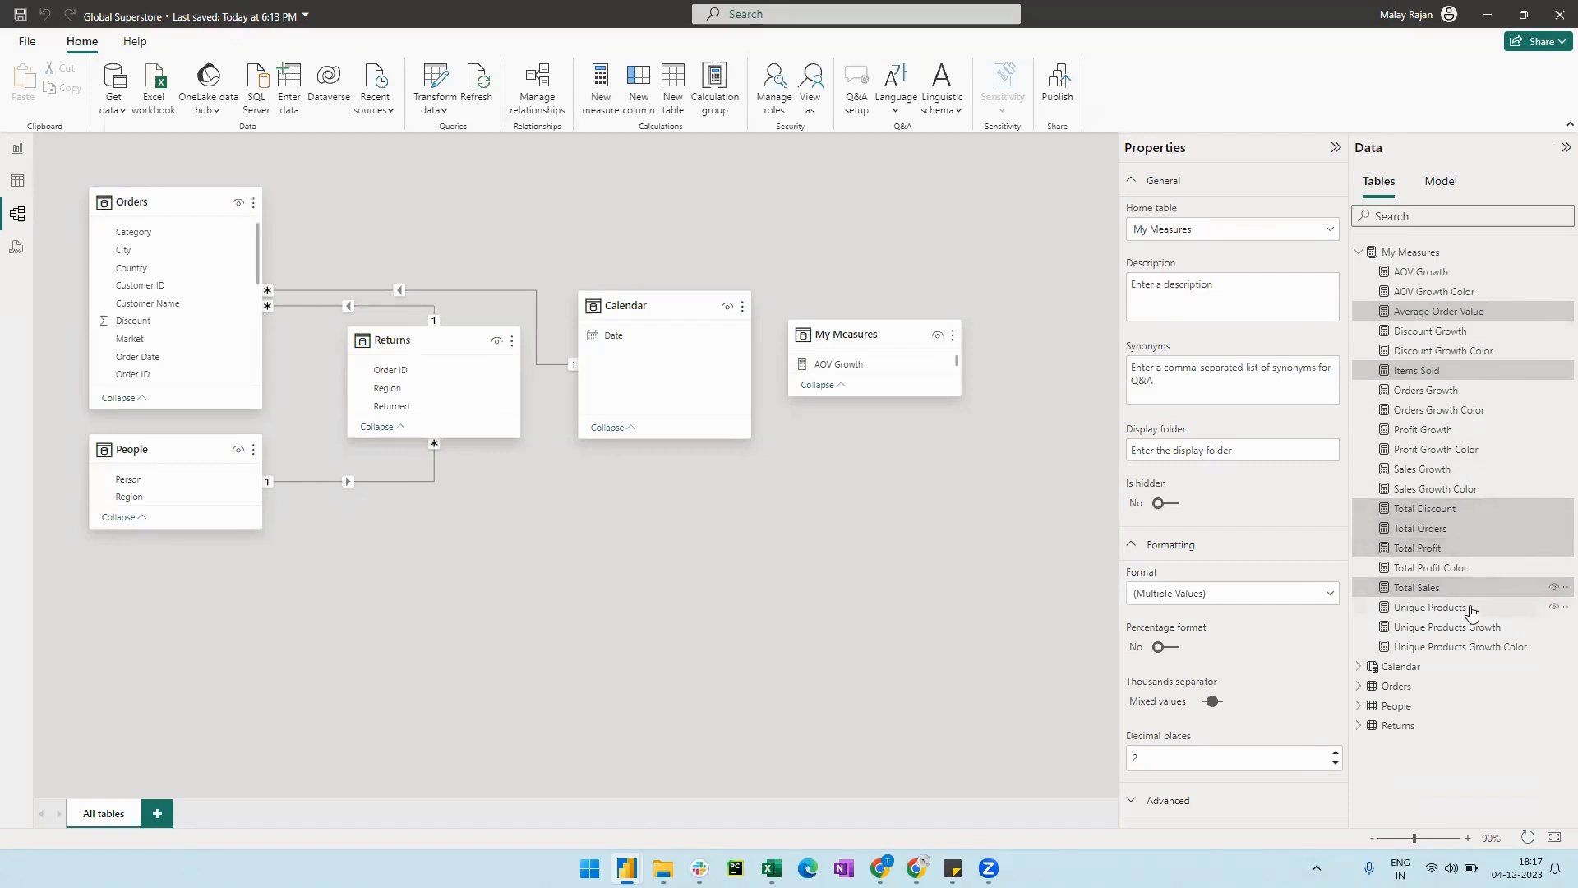
pyautogui.keyDown('ctrl'); pyautogui.click(1472, 606); pyautogui.keyUp('ctrl')
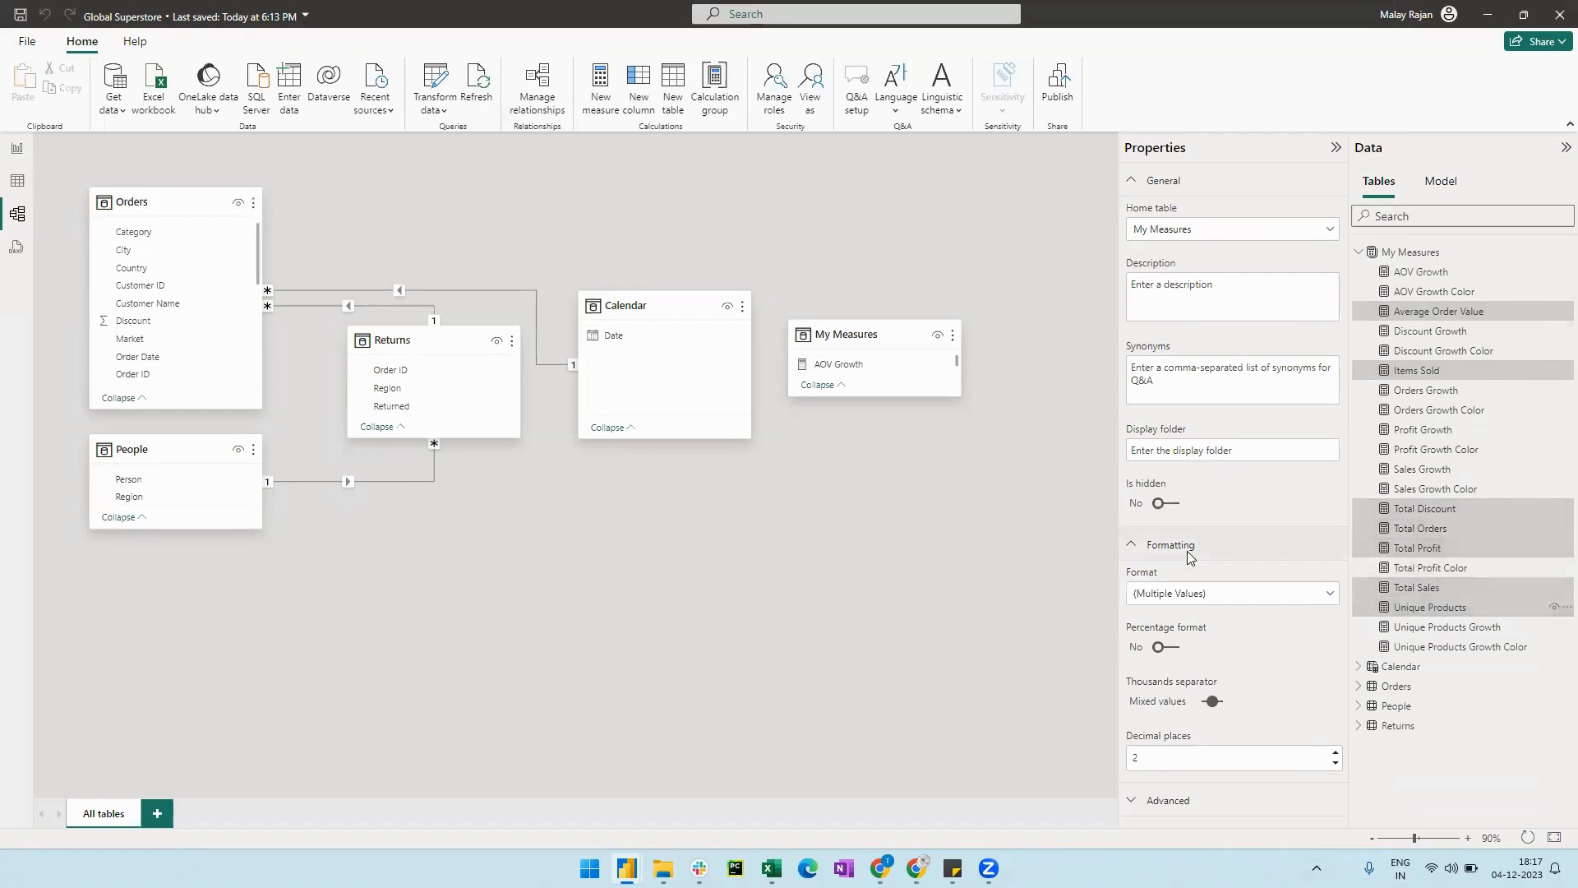
pyautogui.click(1185, 447)
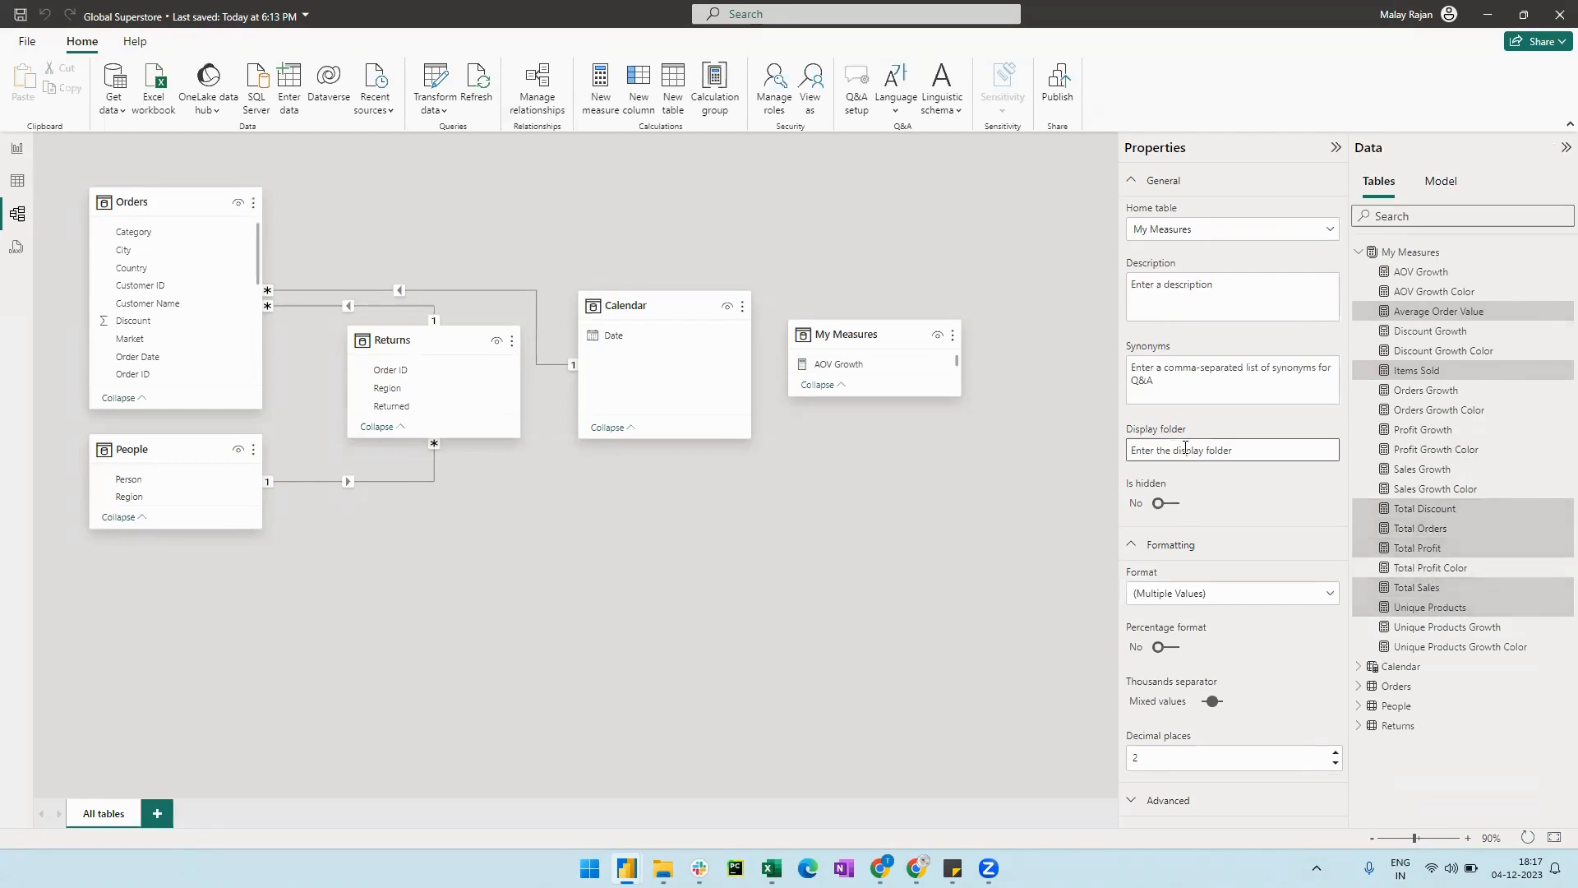
pyautogui.write('KPI')
pyautogui.press('Return')
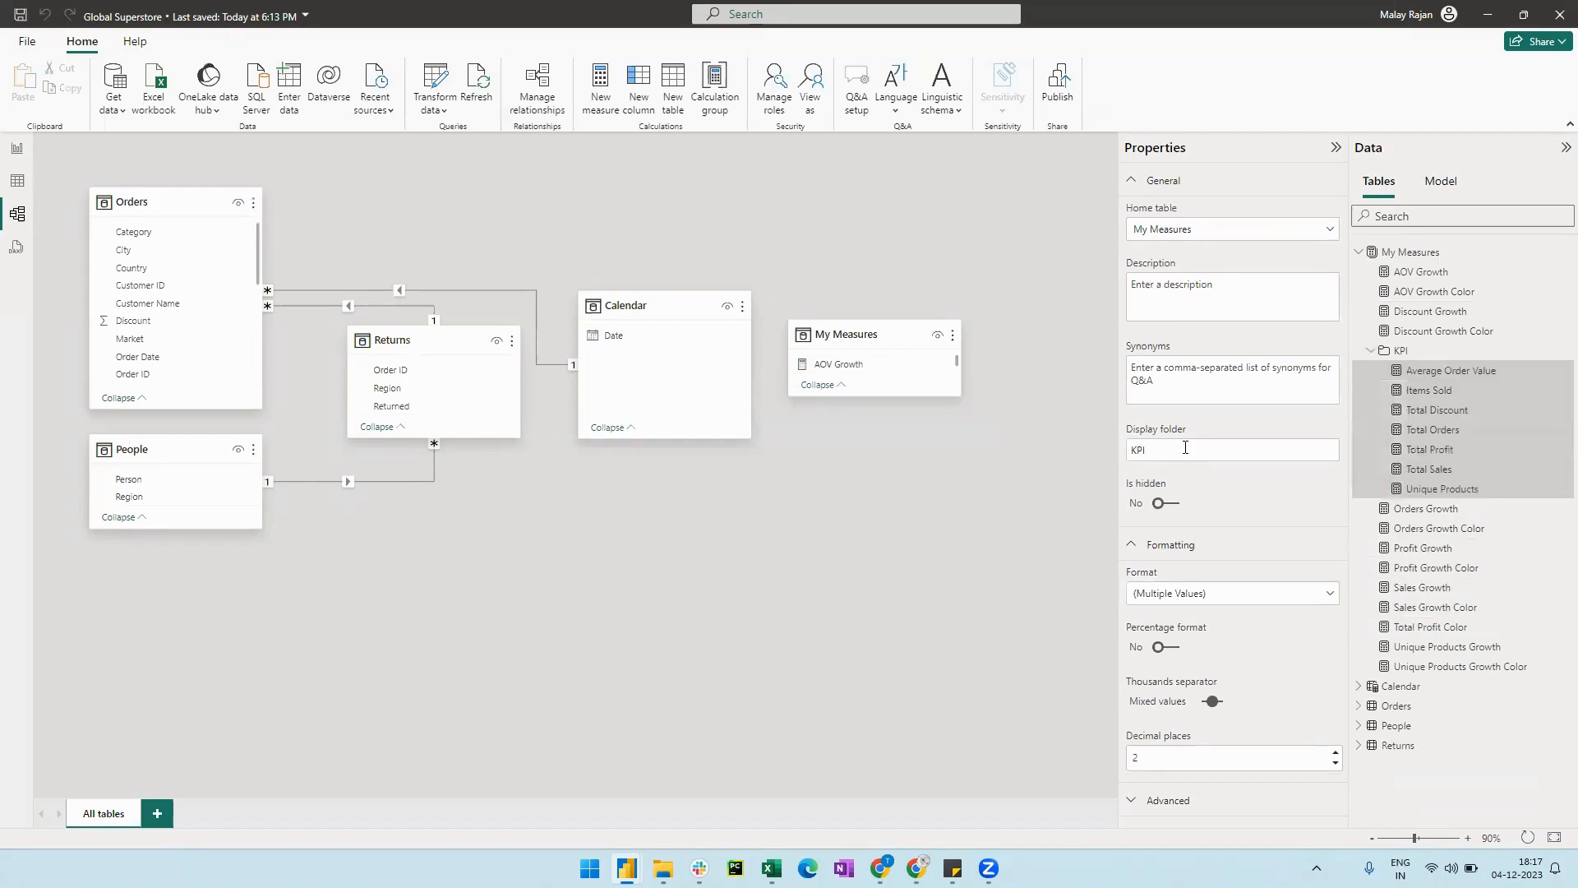
pyautogui.click(1373, 352)
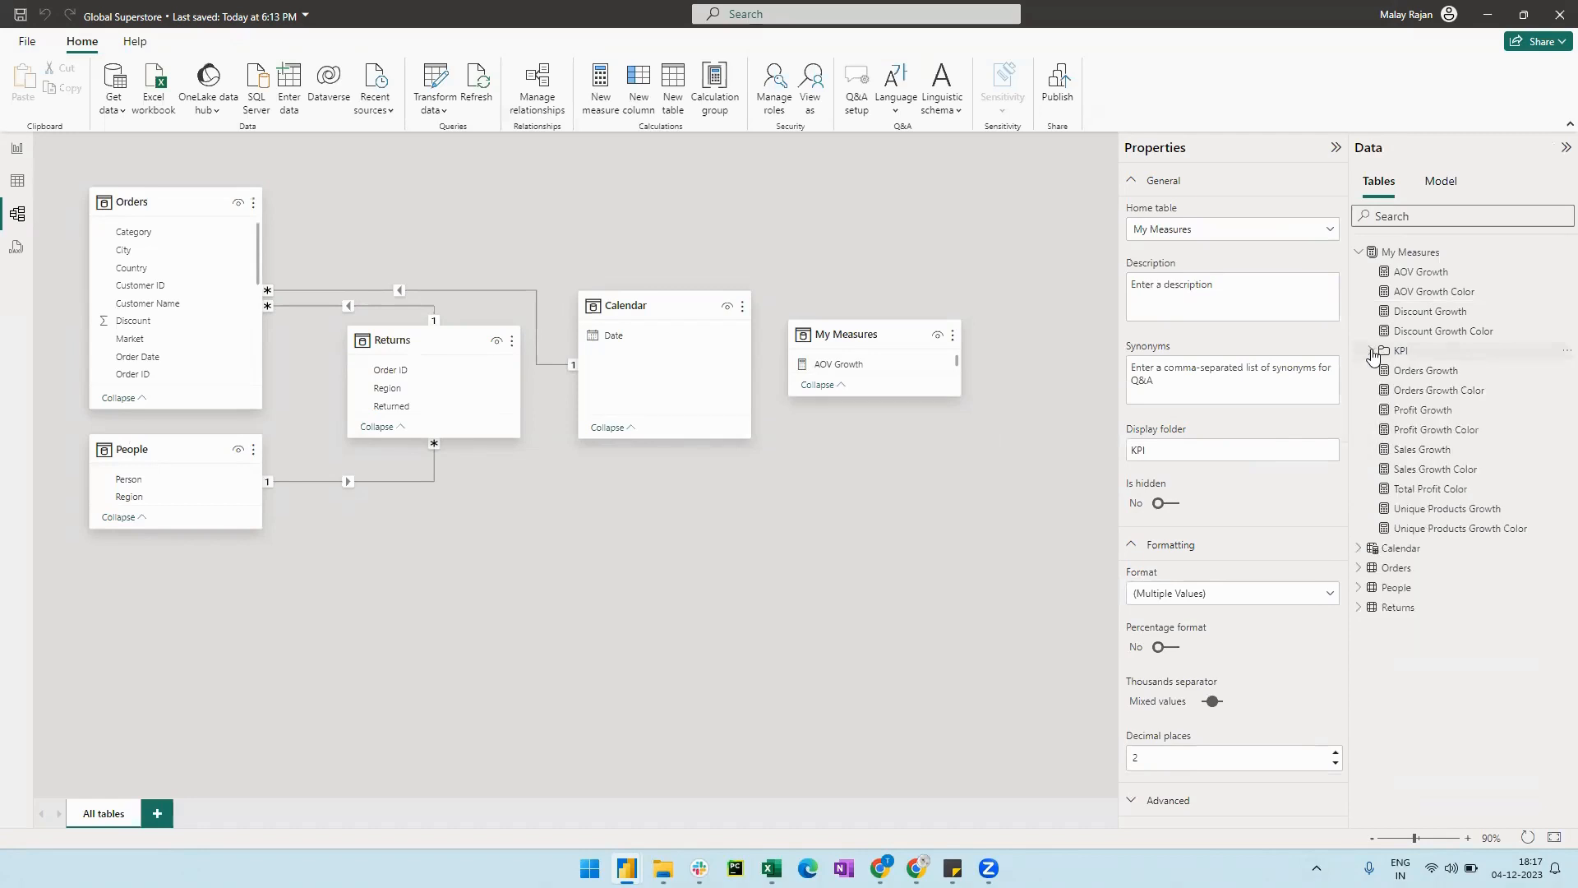
# Group the AOV, Discount, Orders, Profit, Sales and Unique Products Growth measures in a display folder named Growth.
pyautogui.click(1437, 273)
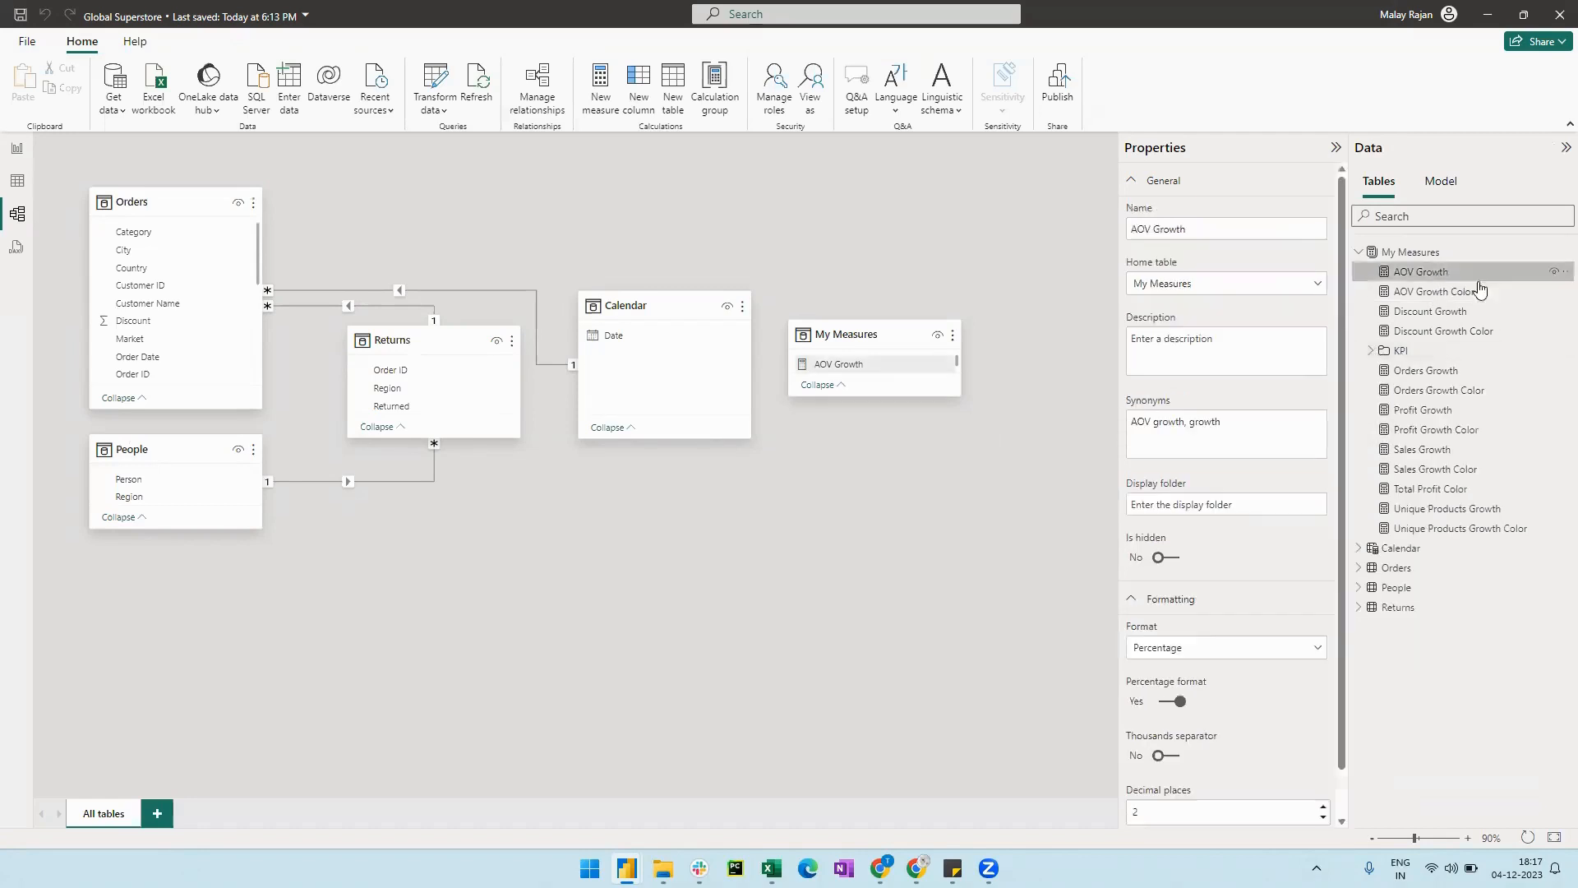
pyautogui.click(1468, 372)
pyautogui.keyDown('ctrl'); pyautogui.click(1469, 412); pyautogui.keyUp('ctrl')
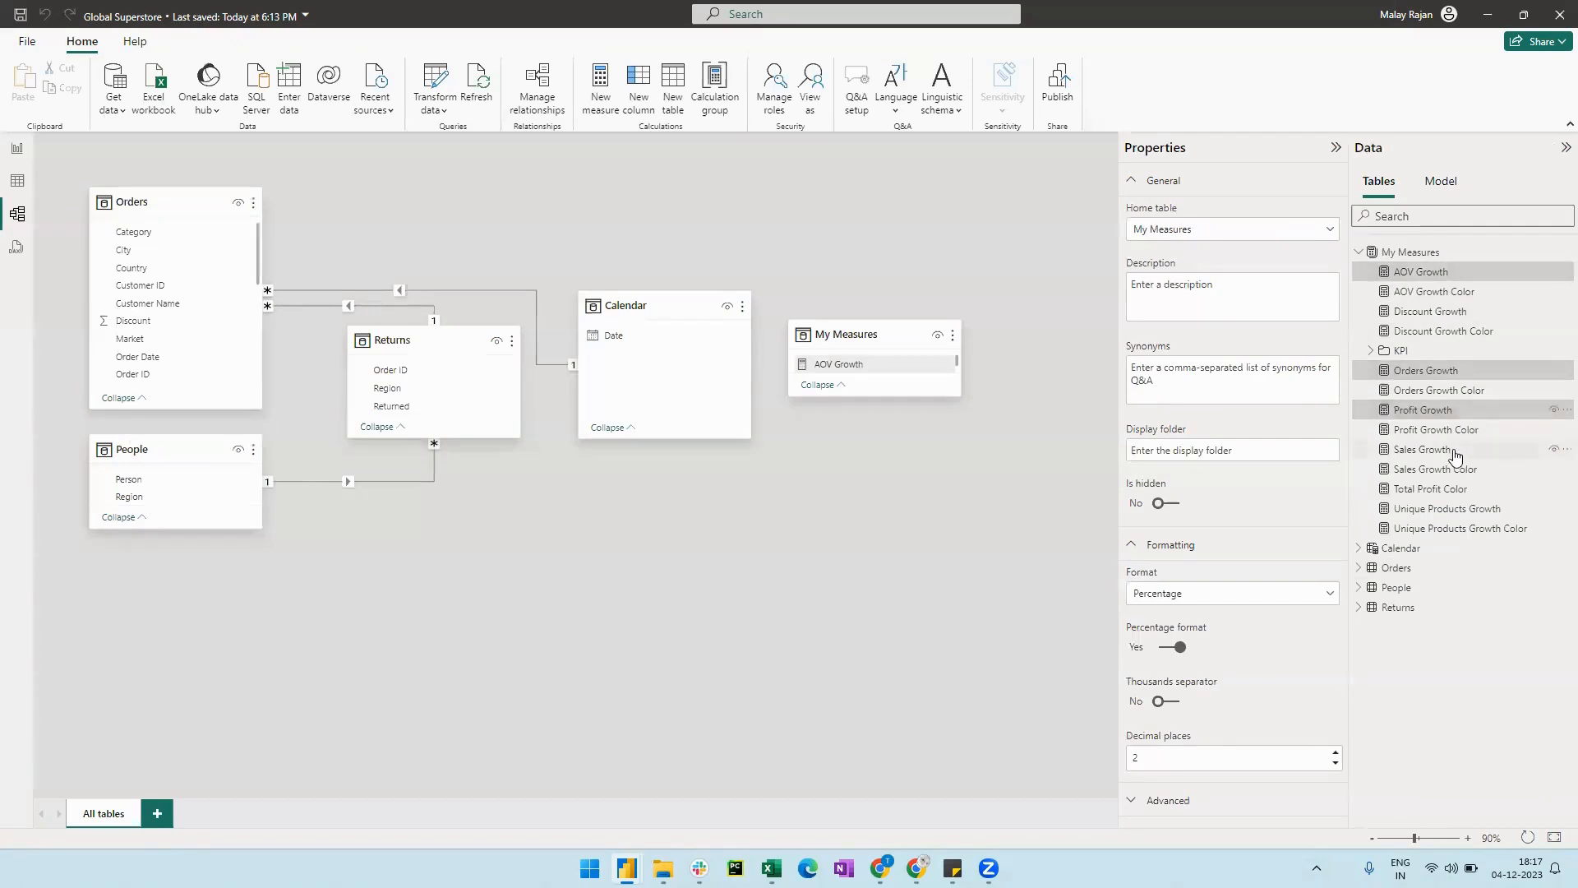
pyautogui.keyDown('ctrl'); pyautogui.click(1468, 451); pyautogui.keyUp('ctrl')
pyautogui.keyDown('ctrl'); pyautogui.click(1494, 514); pyautogui.keyUp('ctrl')
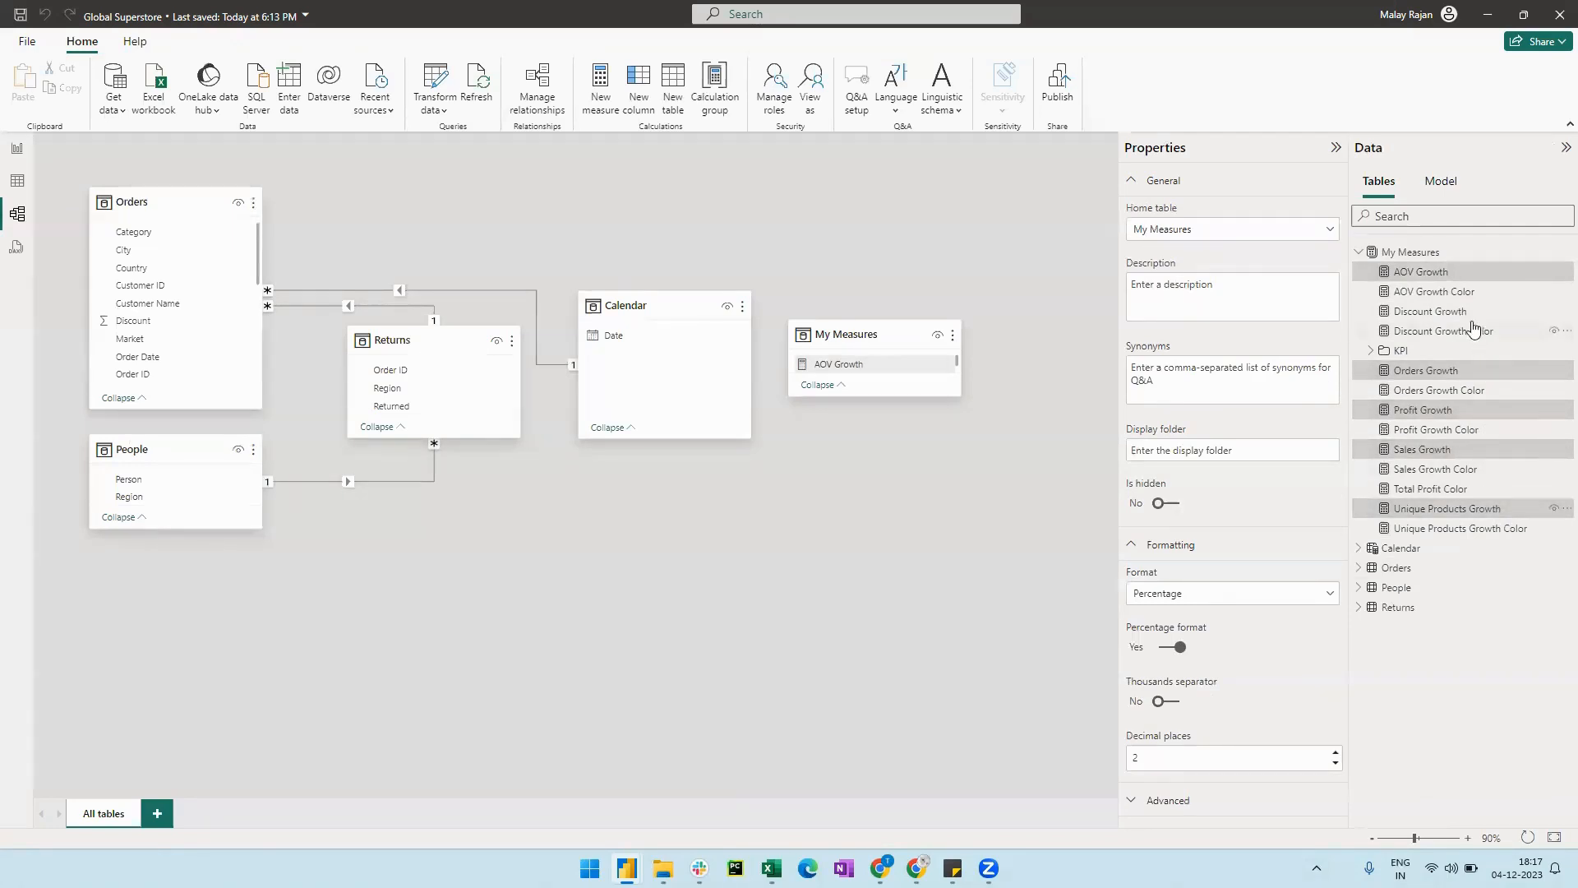
pyautogui.keyDown('ctrl'); pyautogui.click(1430, 316); pyautogui.keyUp('ctrl')
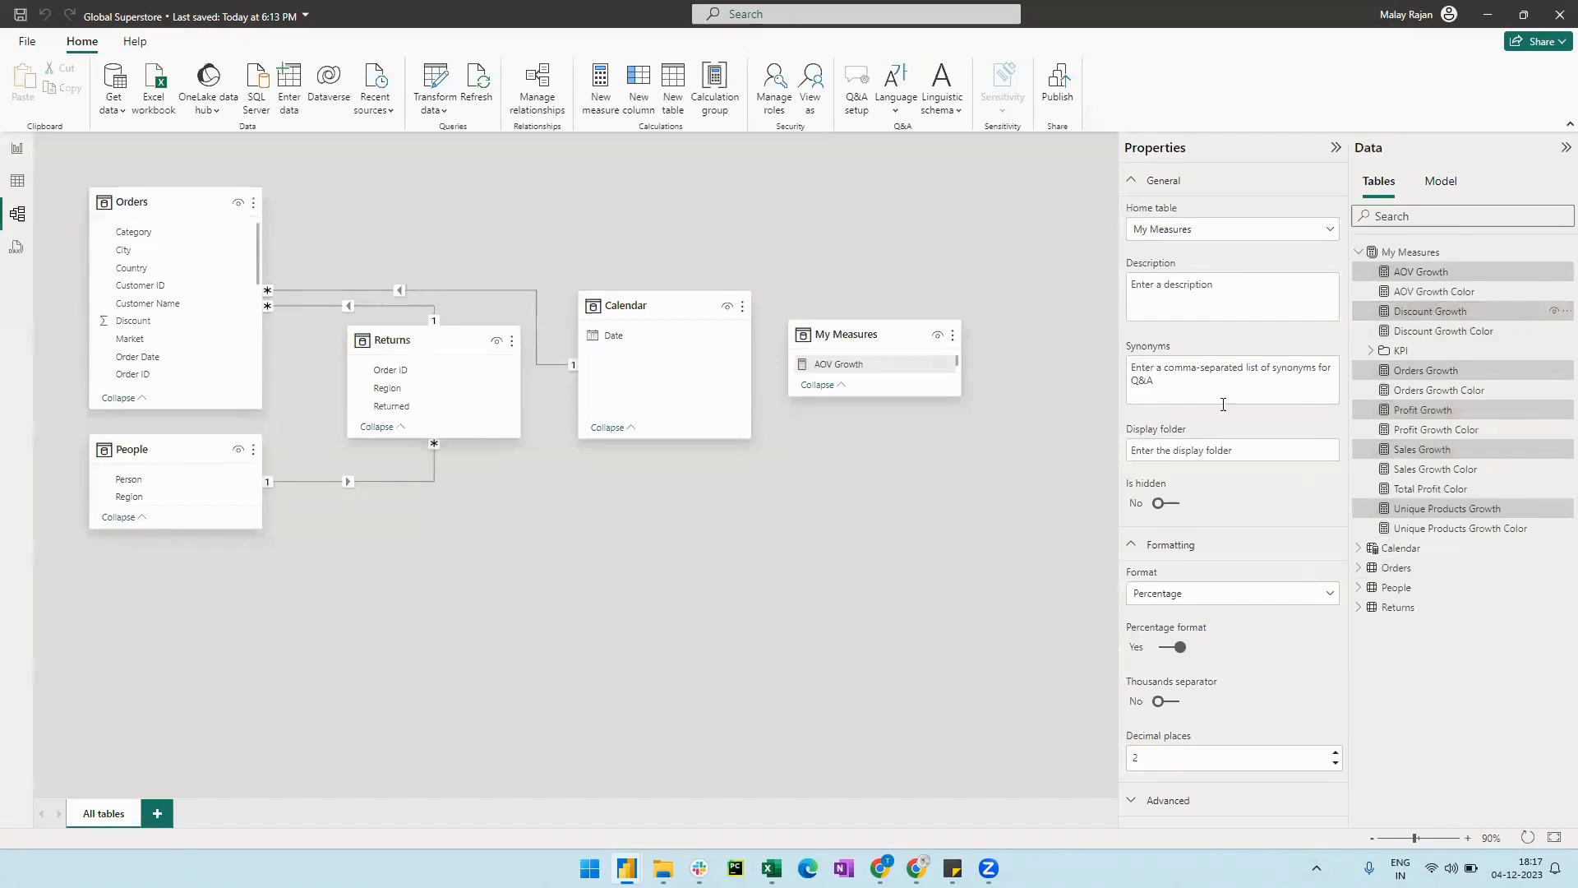
pyautogui.click(1182, 452)
pyautogui.write('Growth')
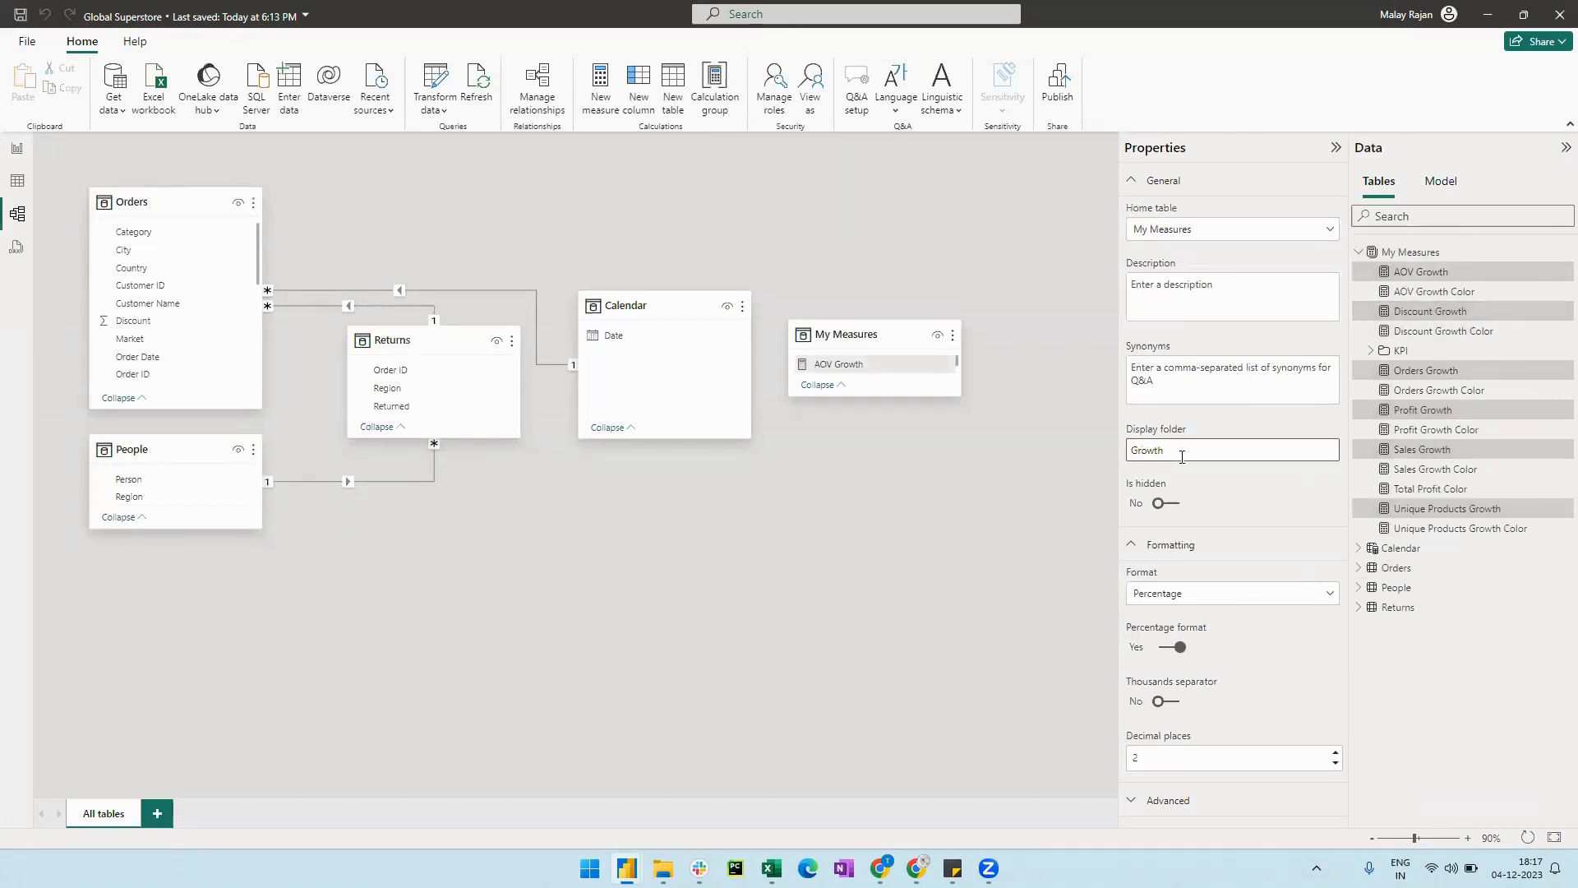
pyautogui.press('Return')
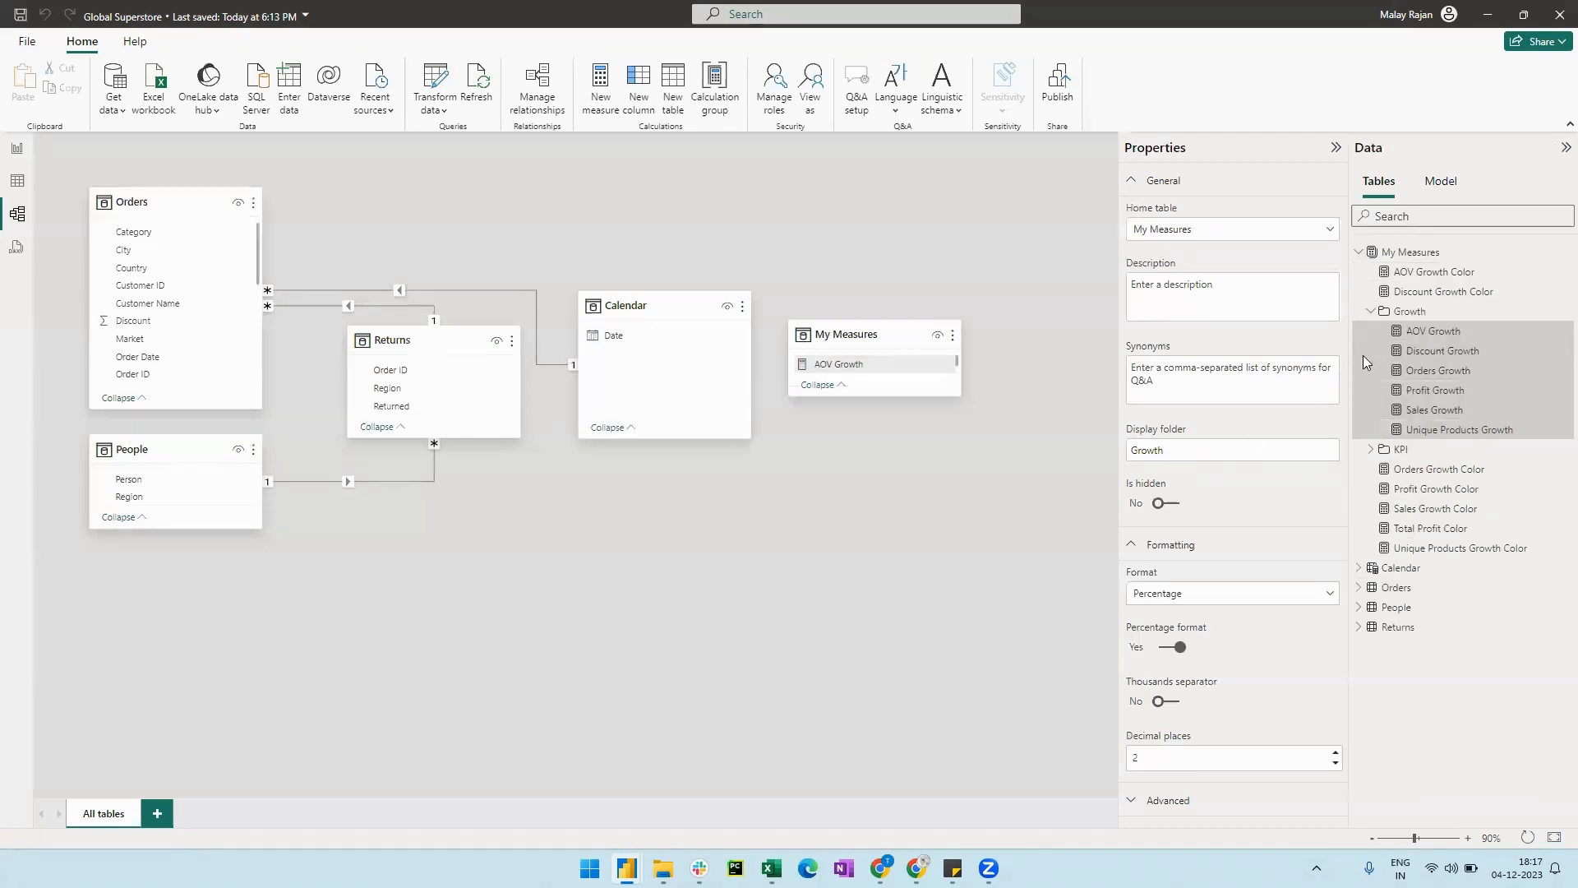
pyautogui.click(1370, 314)
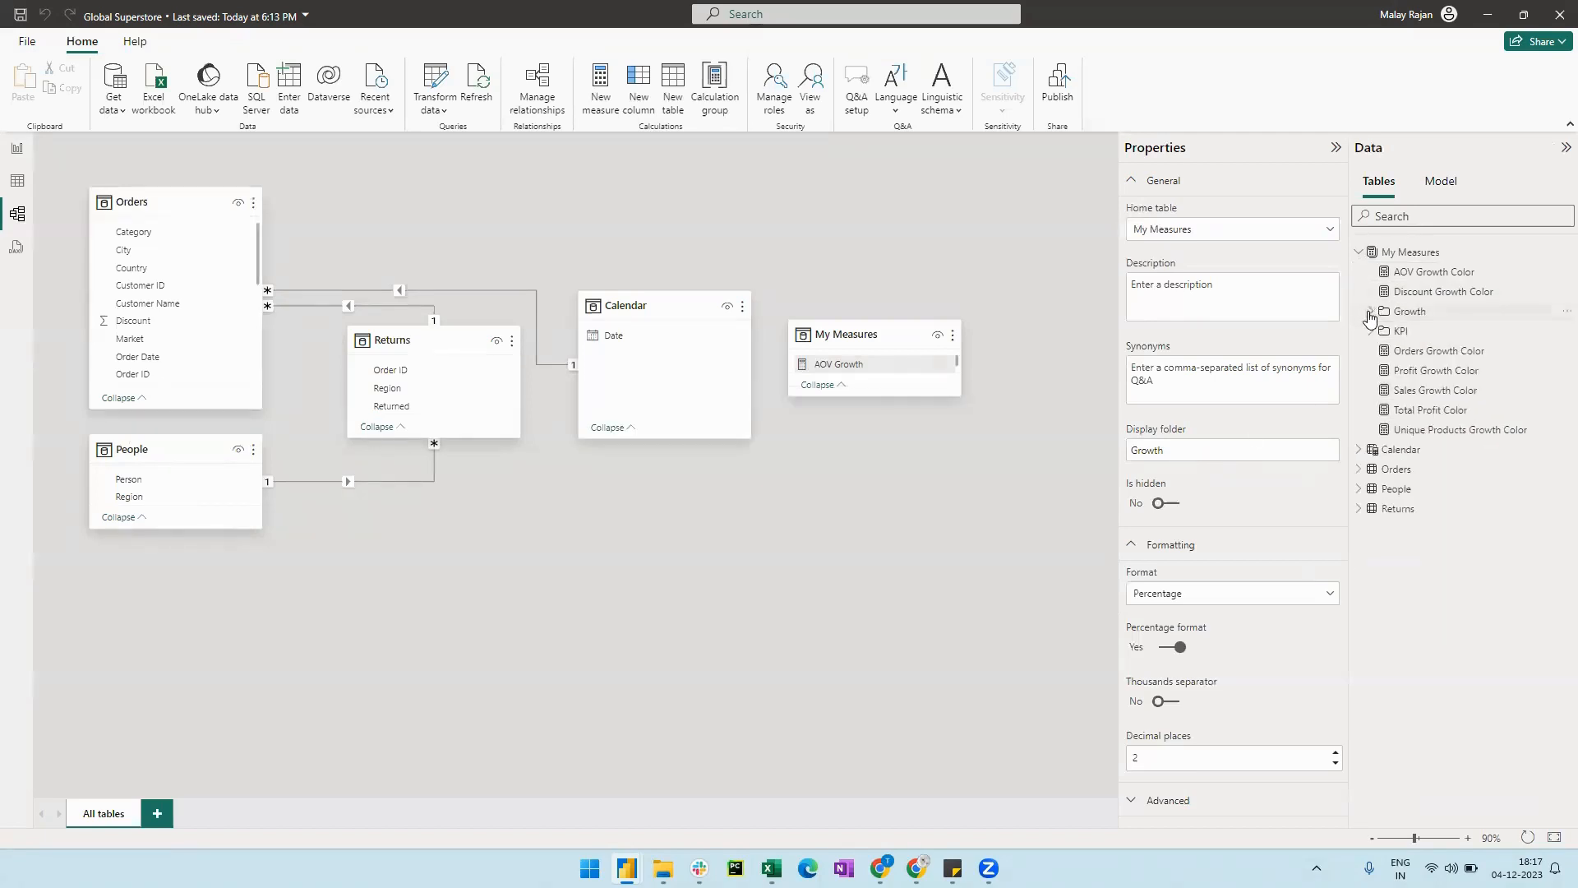
# Group the AOV, Discount, Orders, Profit, Sales and Unique Products Growth Color measures plus Total Profit Color in a display folder named Growth Colour.
pyautogui.click(1464, 276)
pyautogui.keyDown('ctrl'); pyautogui.click(1479, 291); pyautogui.keyUp('ctrl')
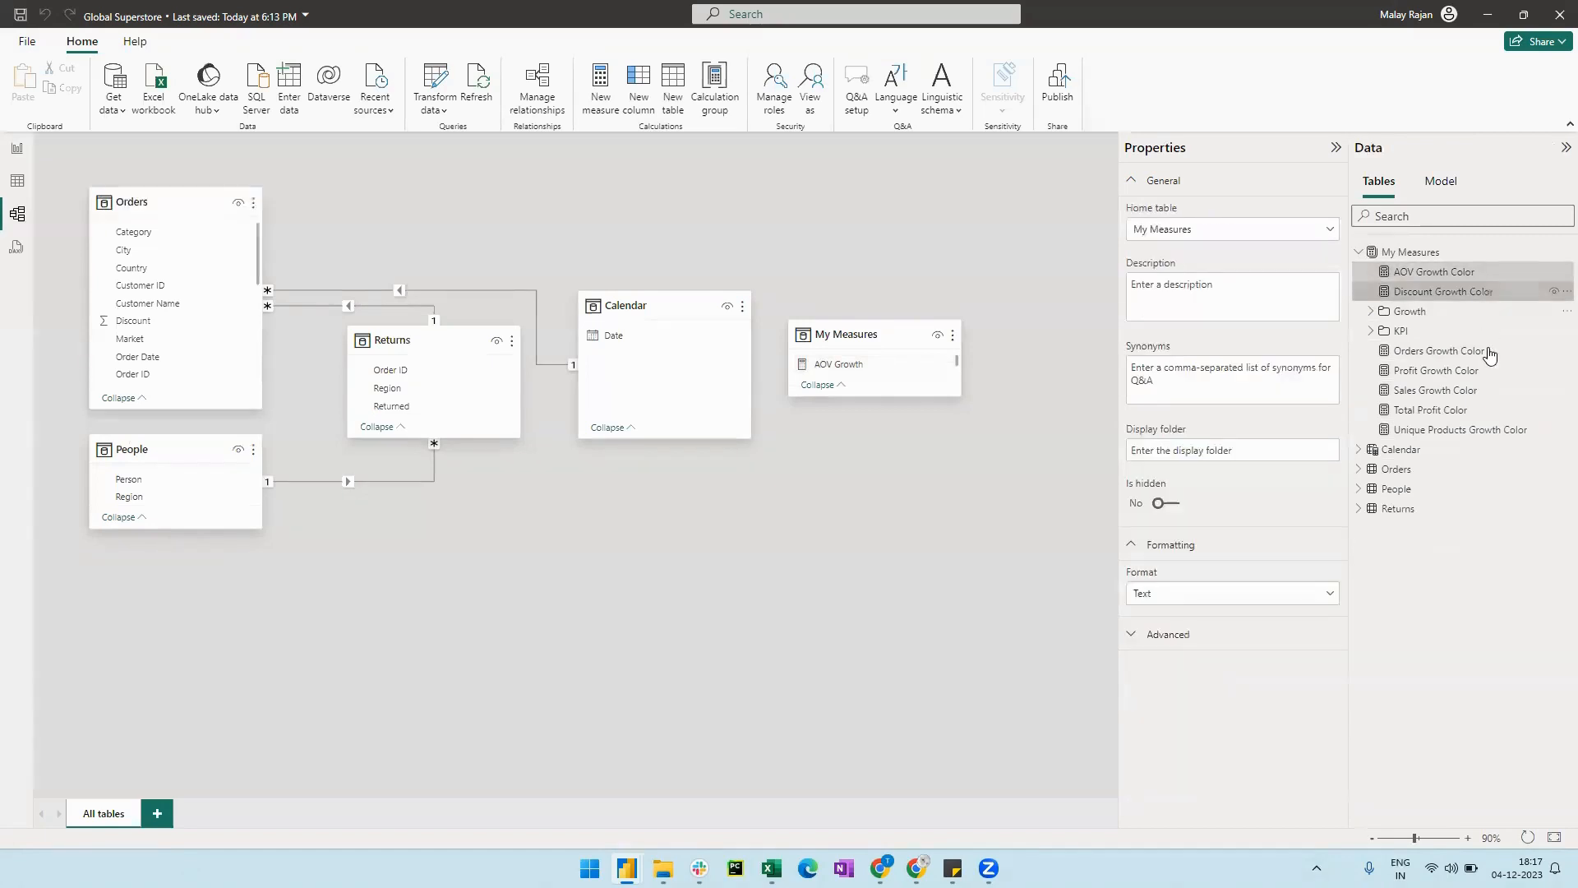
pyautogui.keyDown('ctrl'); pyautogui.click(1482, 353); pyautogui.keyUp('ctrl')
pyautogui.keyDown('ctrl'); pyautogui.click(1467, 371); pyautogui.keyUp('ctrl')
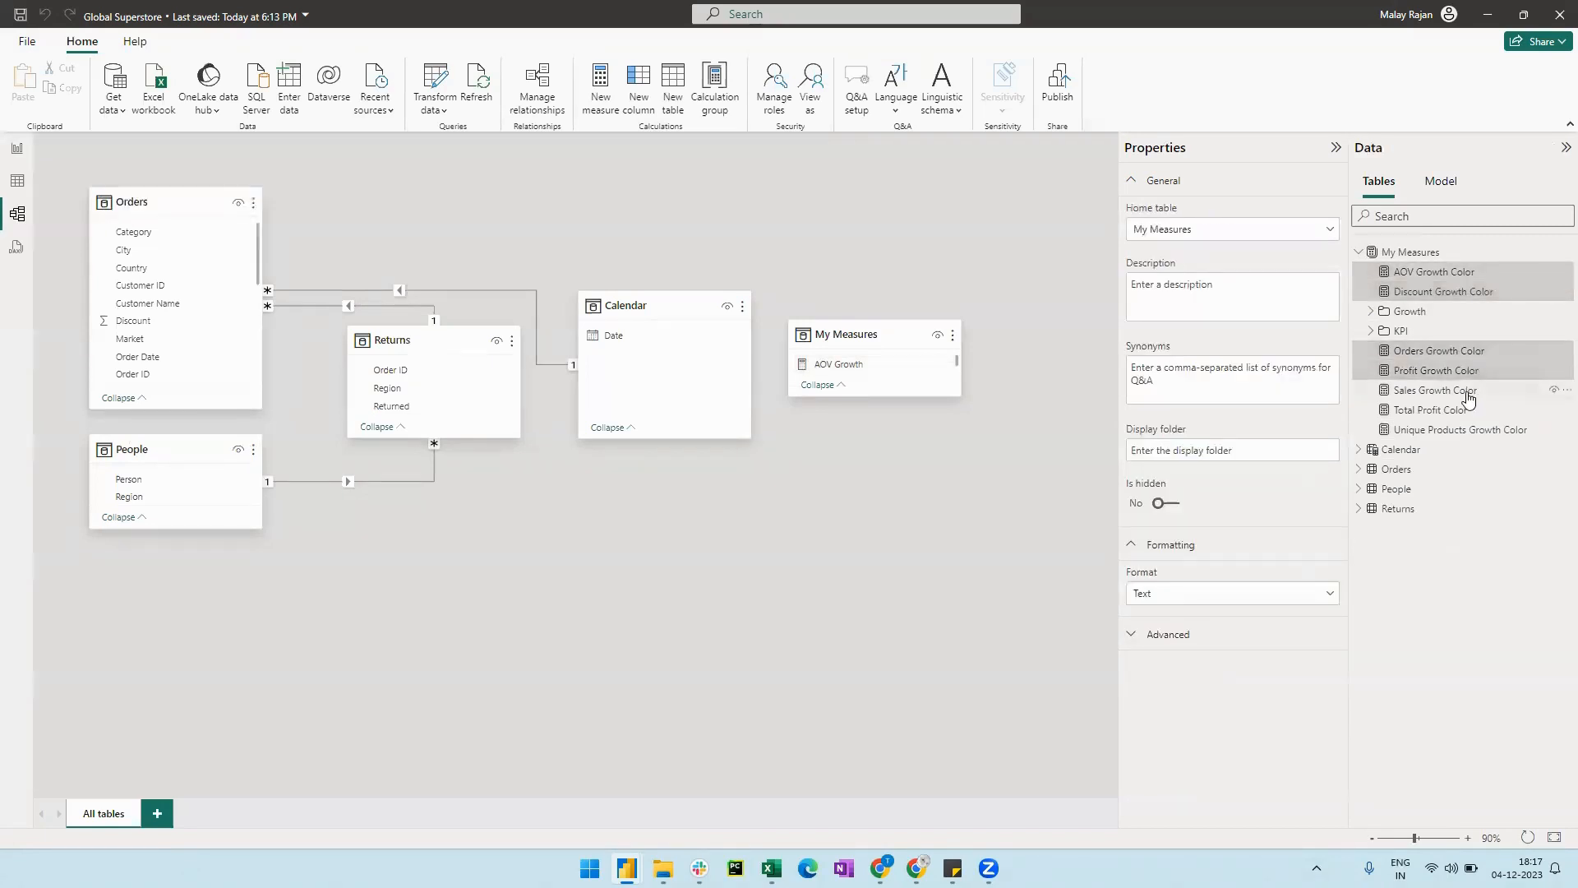
pyautogui.keyDown('ctrl'); pyautogui.click(1466, 390); pyautogui.keyUp('ctrl')
pyautogui.keyDown('ctrl'); pyautogui.click(1467, 411); pyautogui.keyUp('ctrl')
pyautogui.keyDown('ctrl'); pyautogui.click(1467, 431); pyautogui.keyUp('ctrl')
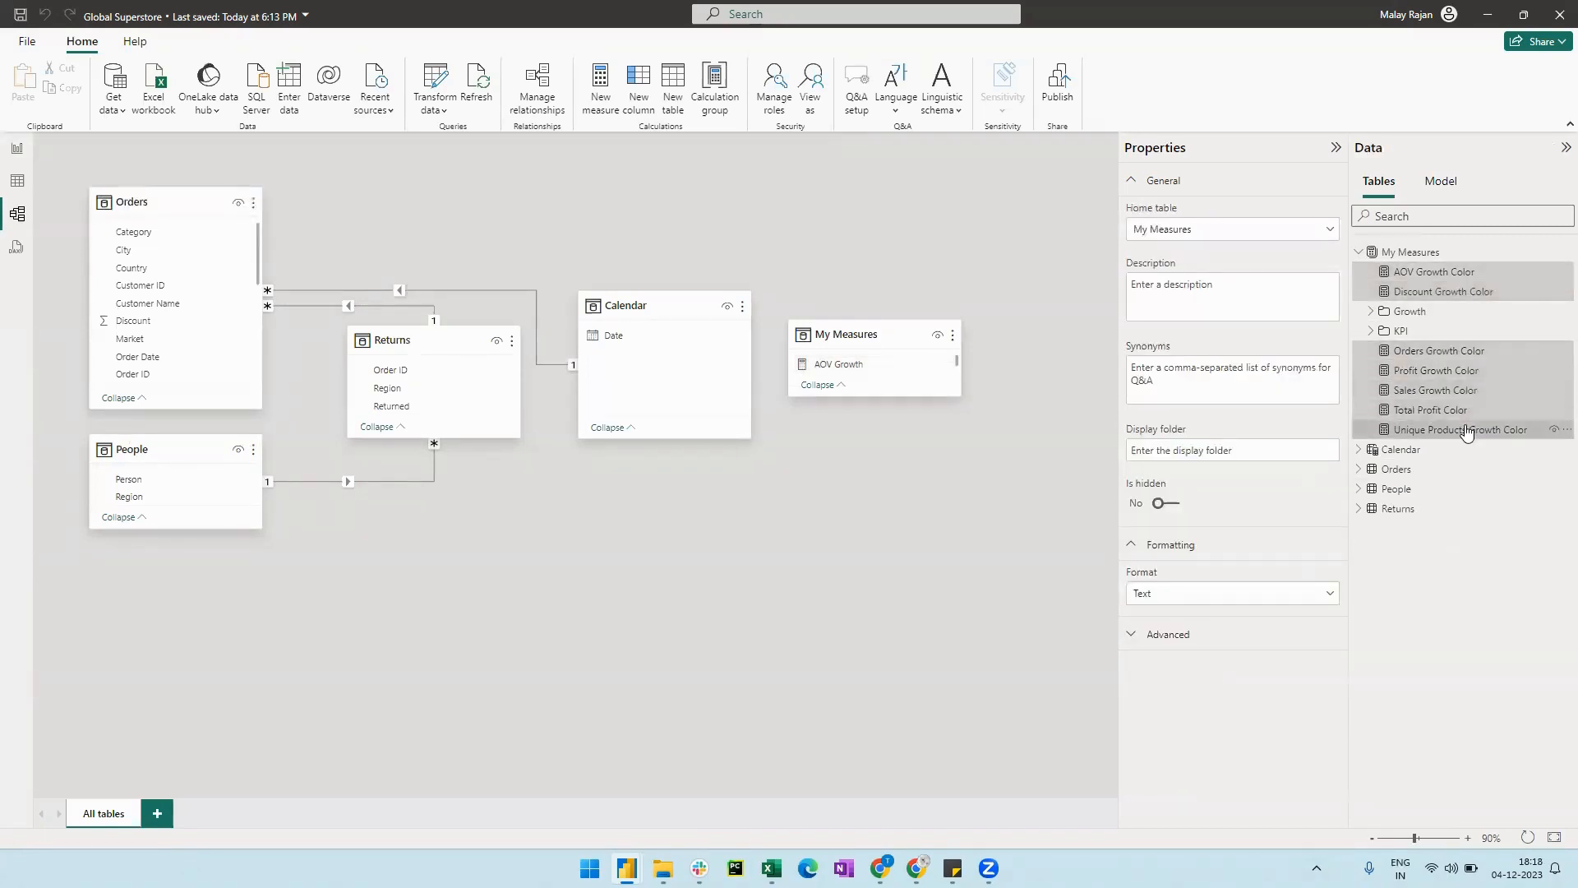
pyautogui.click(1187, 452)
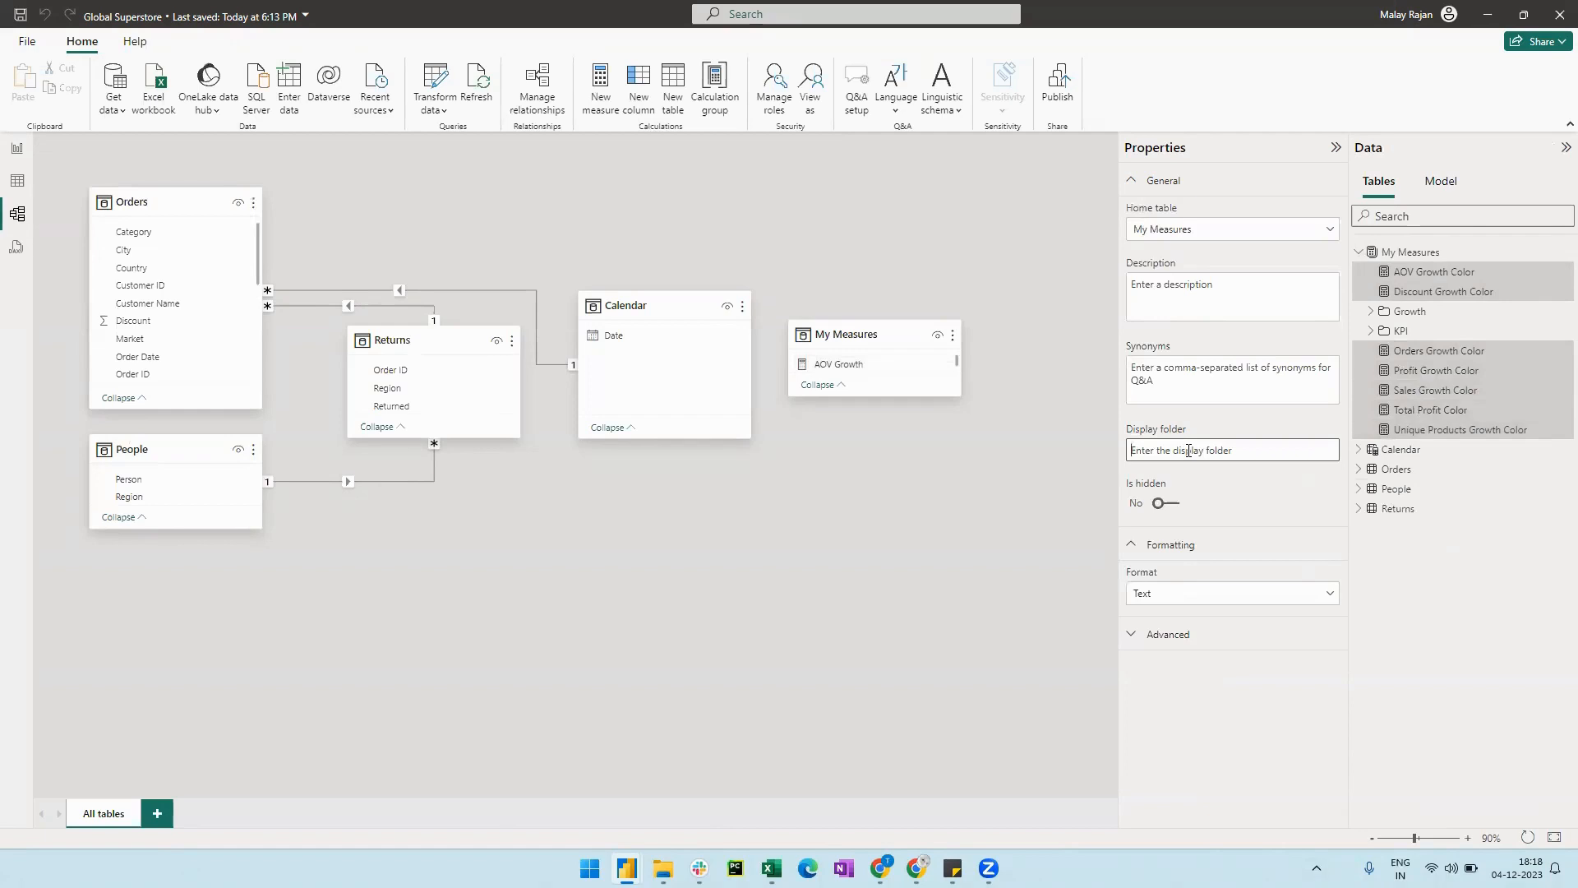
pyautogui.write('Growth Color')
pyautogui.press('Return')
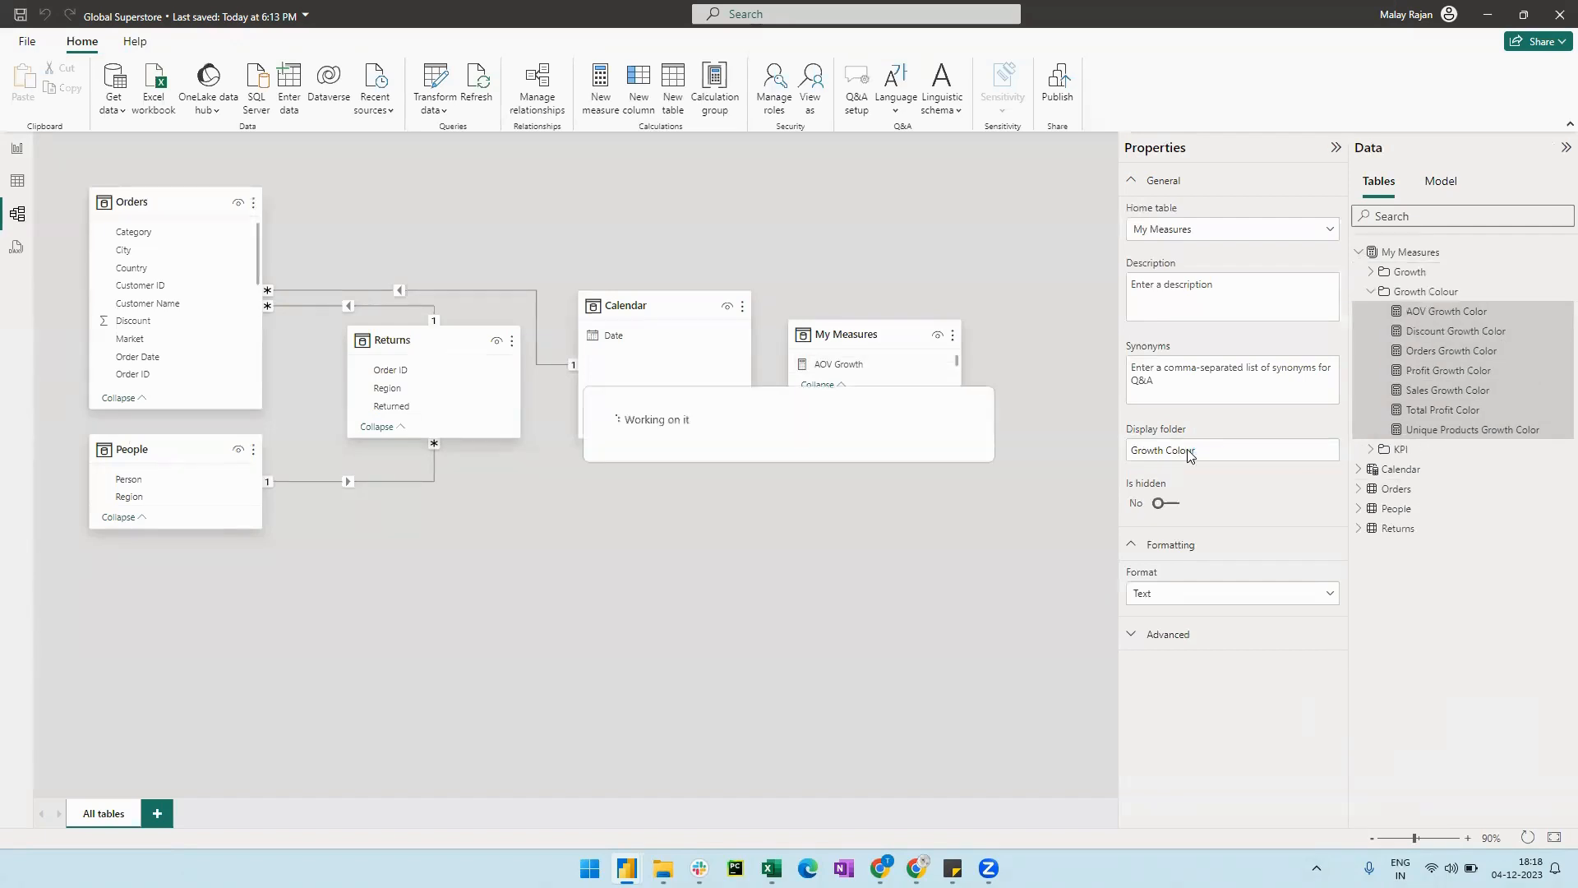
pyautogui.click(1370, 292)
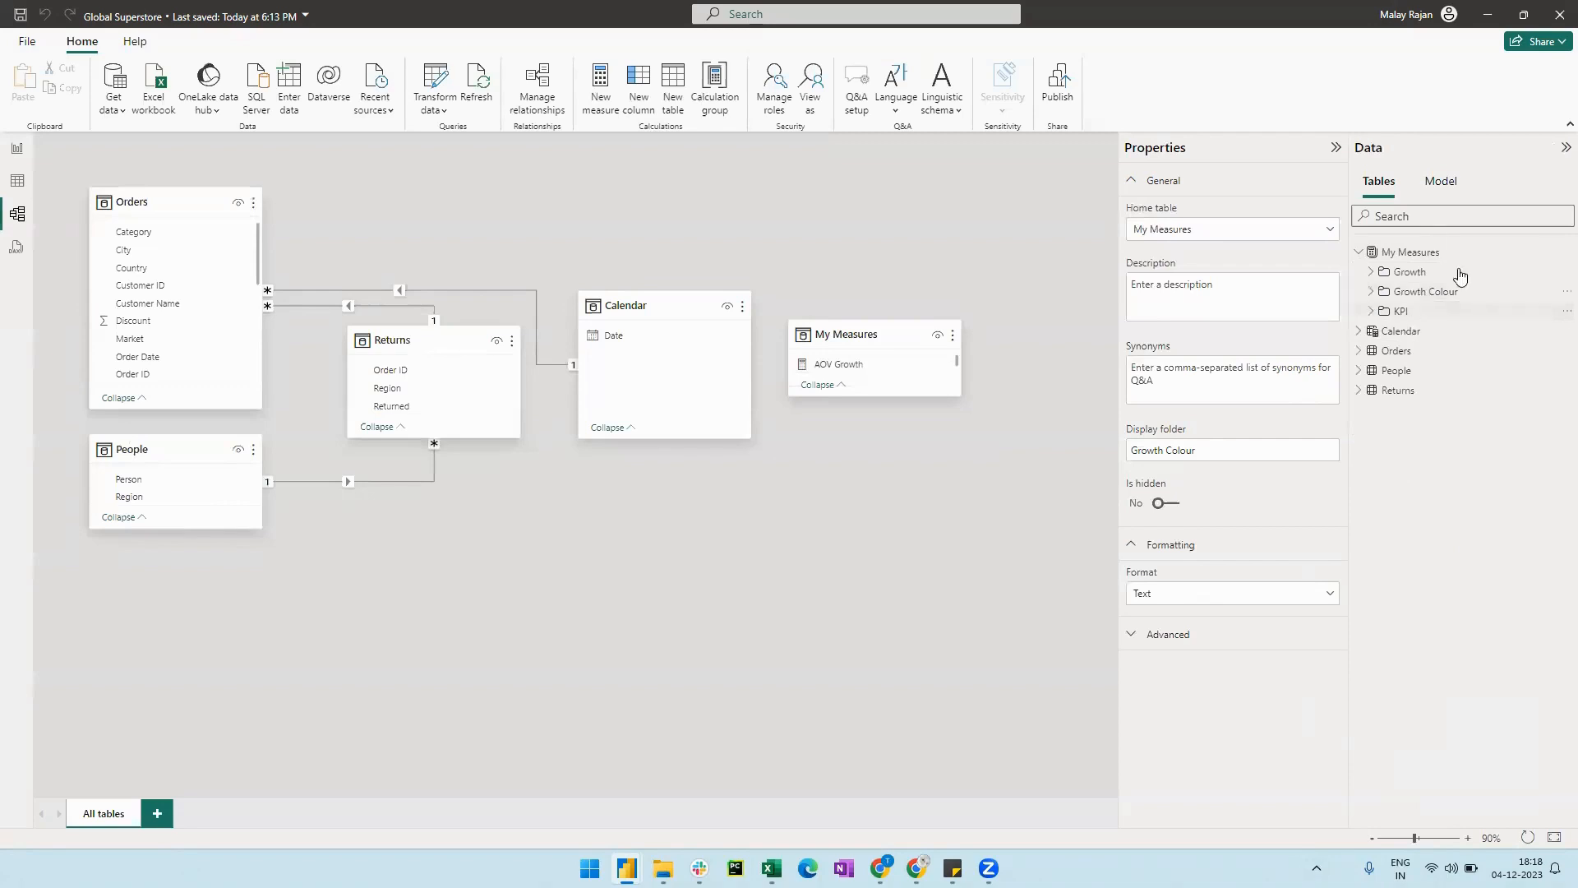
# In the report view, examine the measures inside the Growth, Growth Colour and KPI folders of the My Measures table.
pyautogui.click(17, 150)
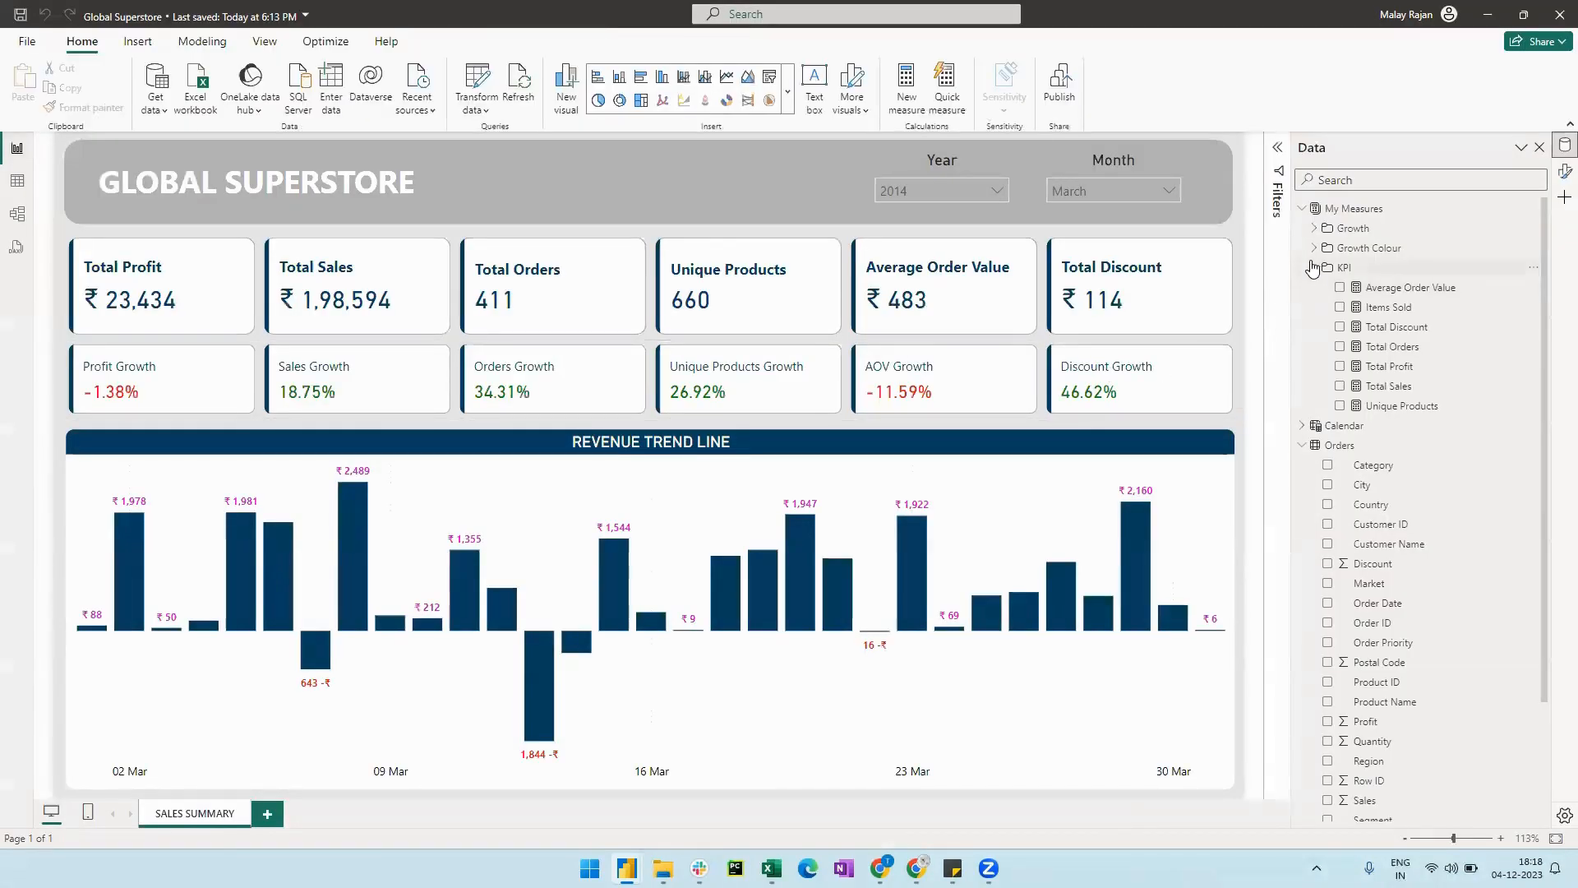
pyautogui.click(1302, 445)
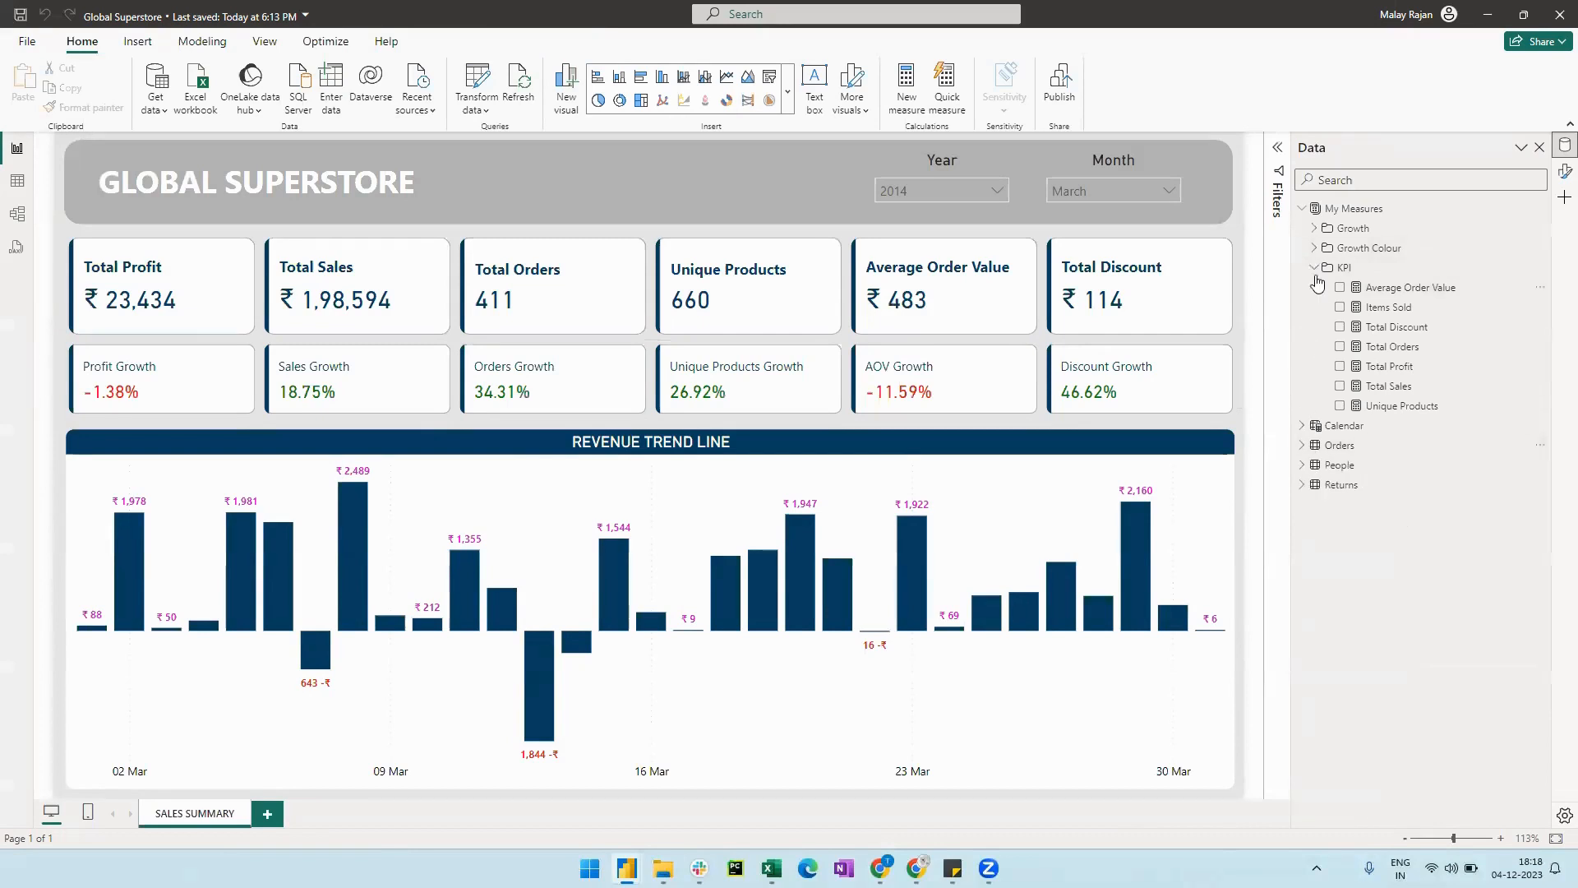
pyautogui.click(1314, 247)
pyautogui.click(1315, 228)
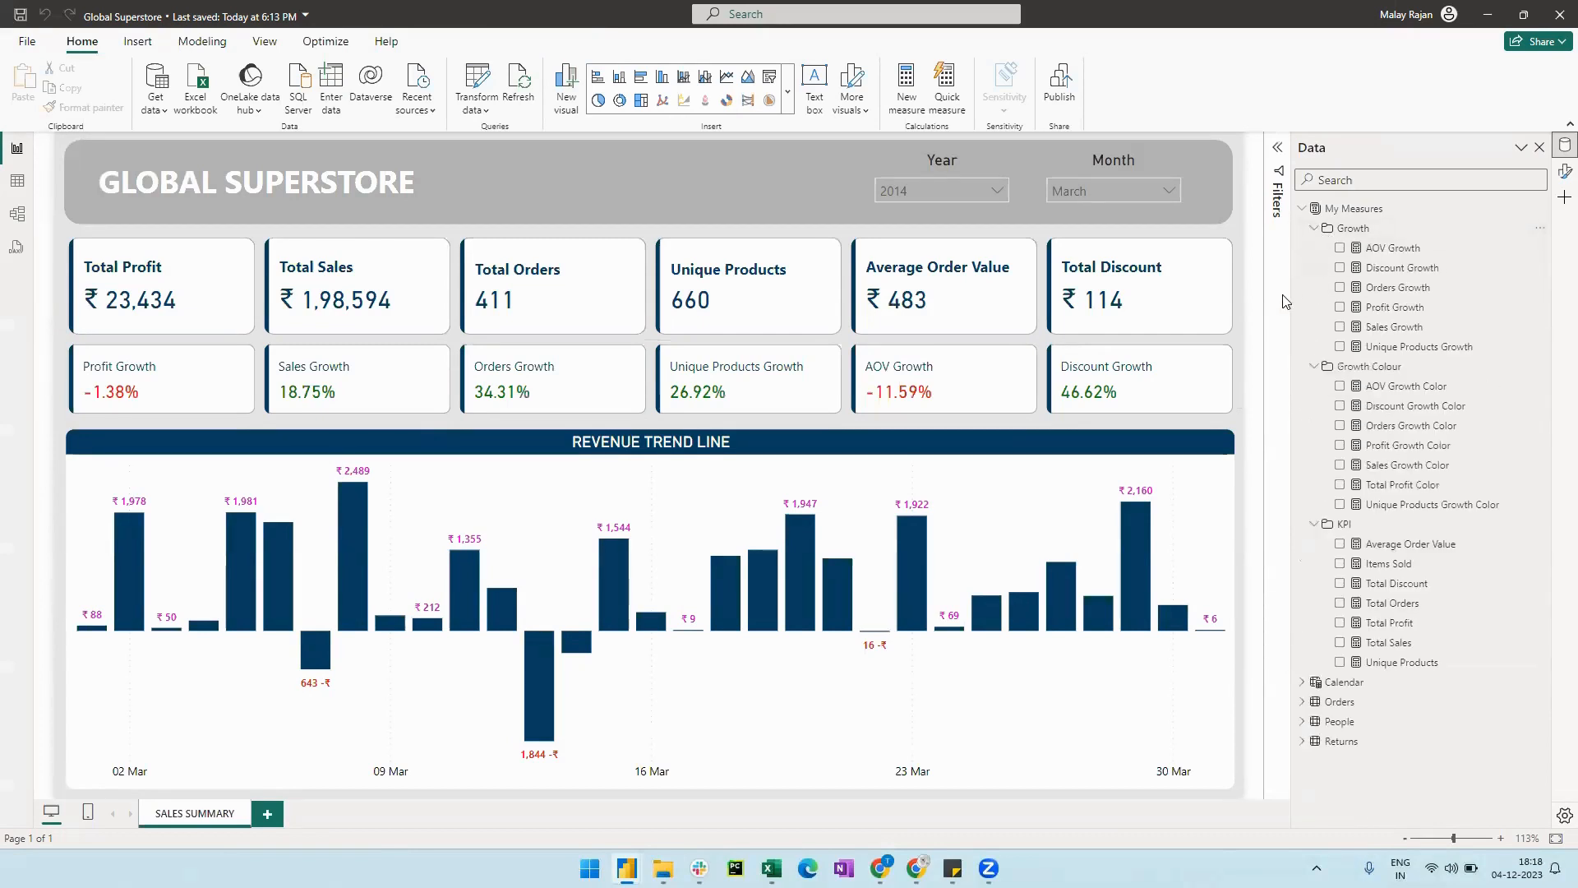
pyautogui.moveTo(1293, 288); pyautogui.dragTo(1206, 288)
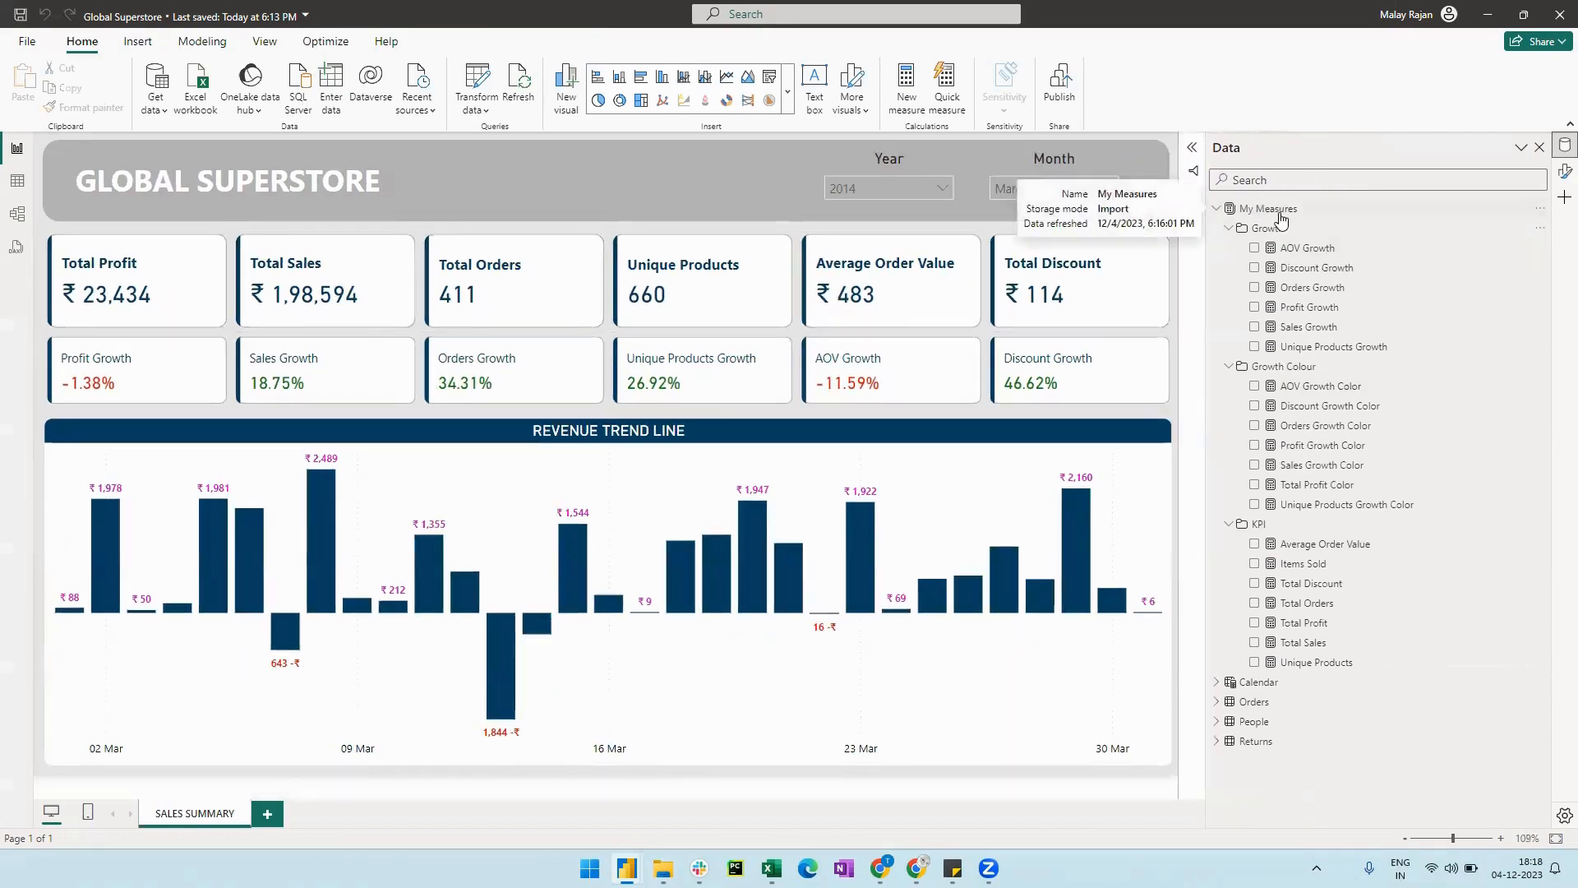
pyautogui.click(1229, 228)
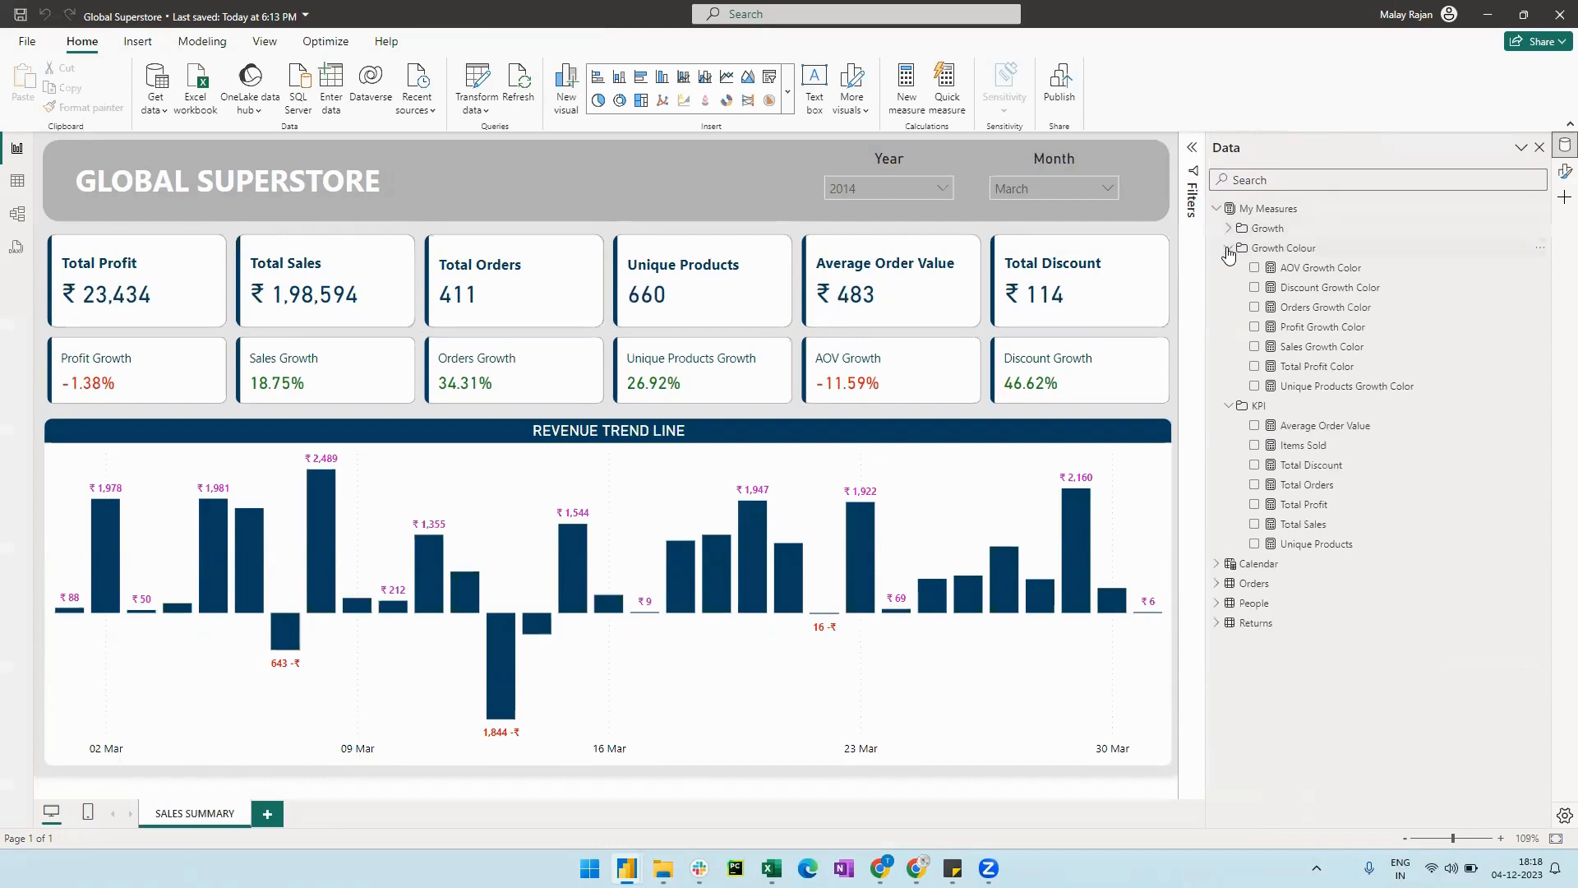
pyautogui.click(1229, 248)
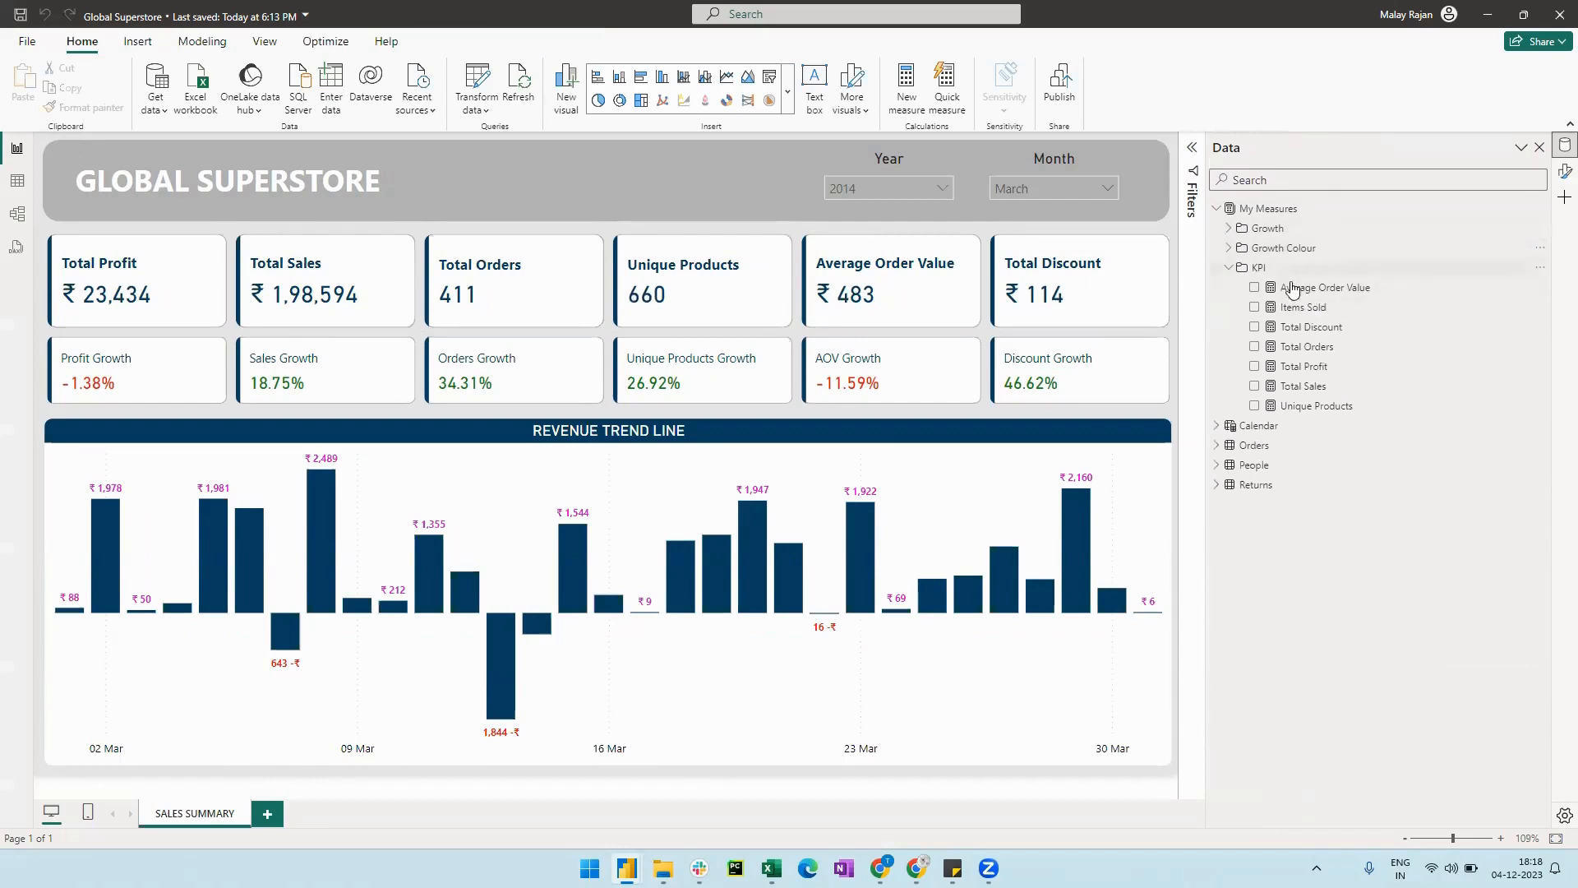